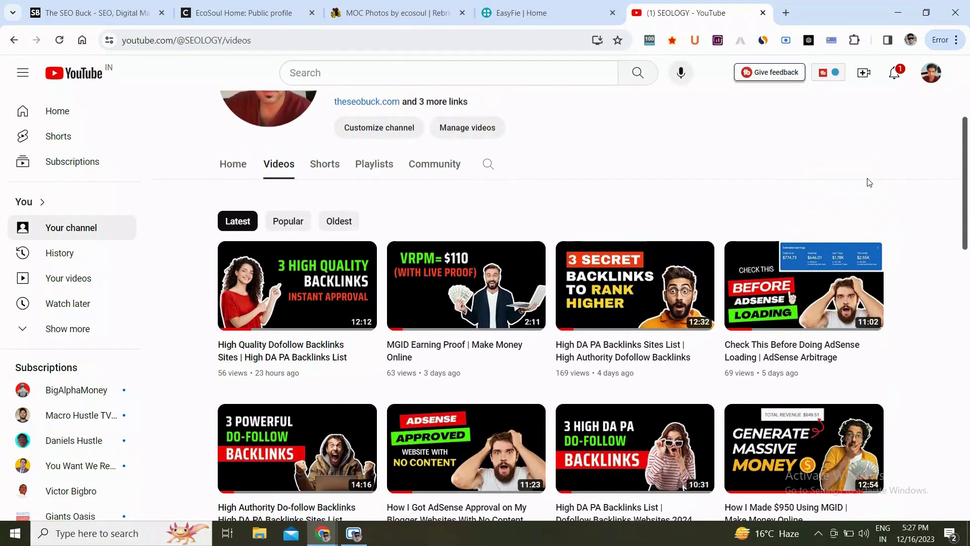
{"action": "scroll", "coordinate": [870, 182], "scroll_direction": "up", "scroll_amount": 4}
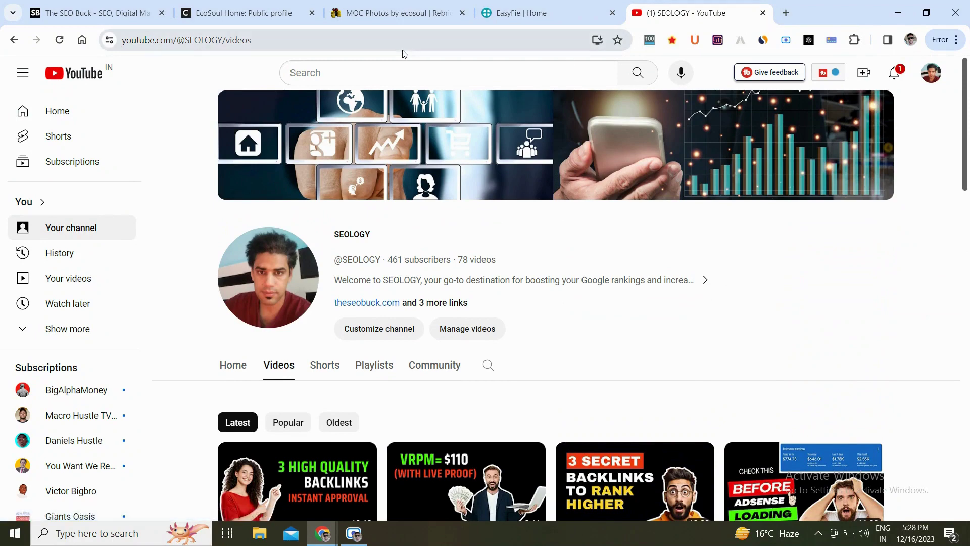
On the EcoSoul profile tab, choose Modify profile from the Ustawienia menu.
{"action": "left_click", "coordinate": [245, 7]}
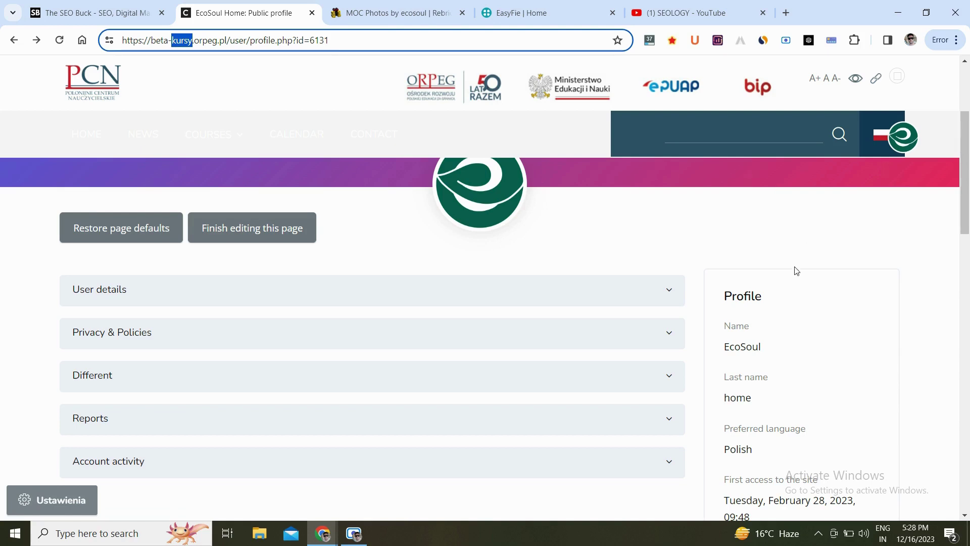
{"action": "scroll", "coordinate": [797, 271], "scroll_direction": "down", "scroll_amount": 5}
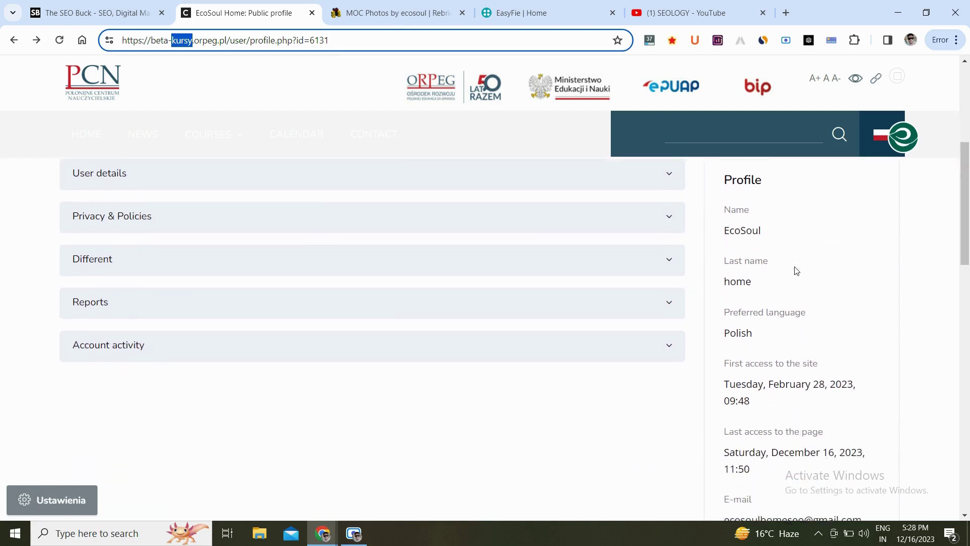
{"action": "scroll", "coordinate": [796, 271], "scroll_direction": "up", "scroll_amount": 8}
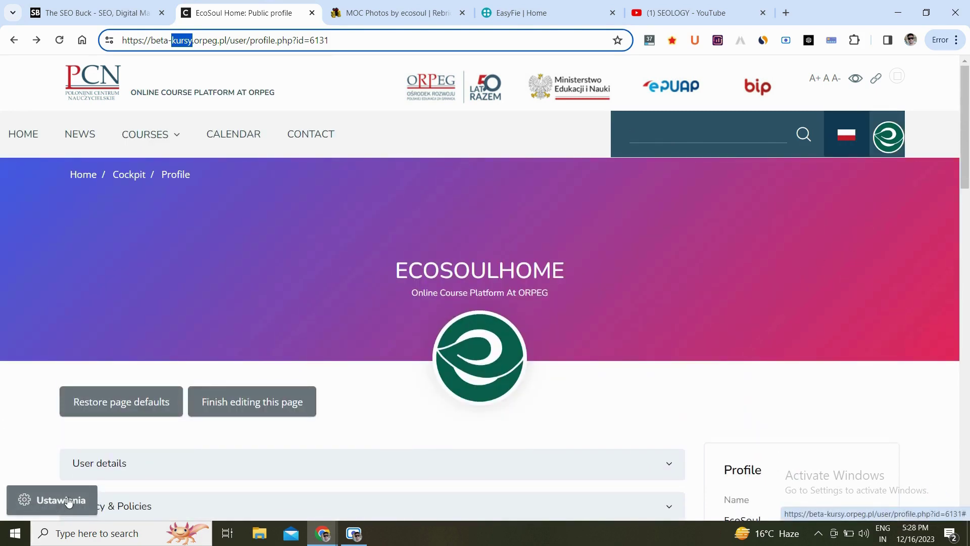
{"action": "left_click", "coordinate": [34, 501]}
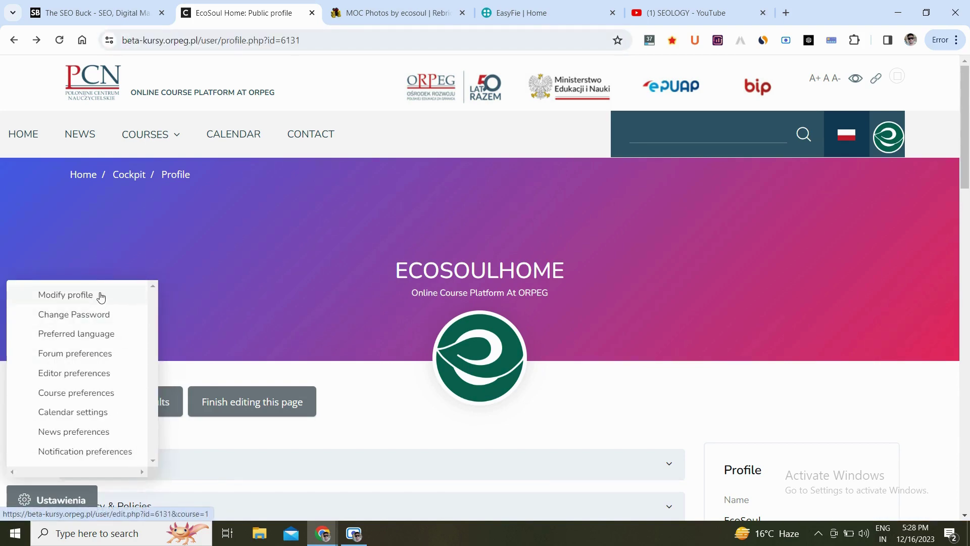
{"action": "left_click", "coordinate": [101, 296]}
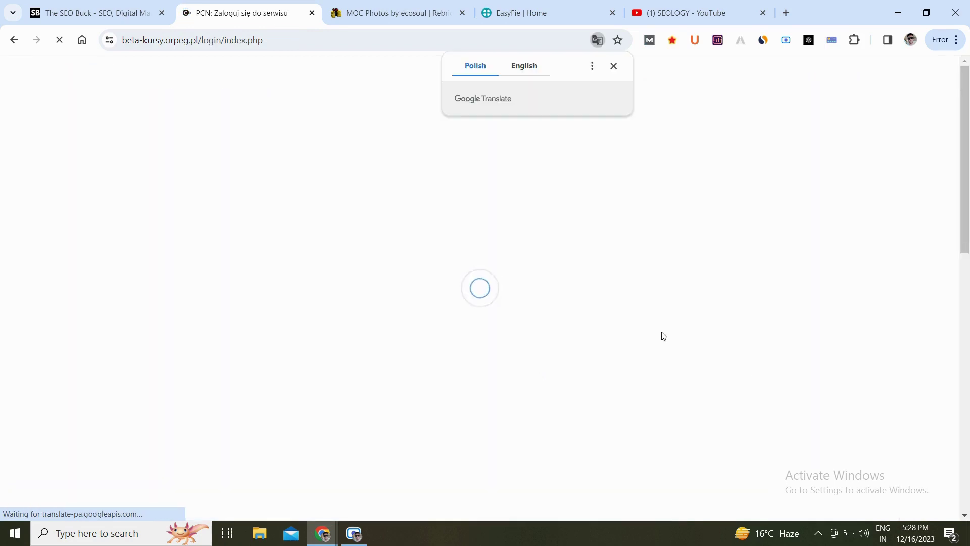
Translate the login page to English and sign in with the saved username and password.
{"action": "left_click", "coordinate": [529, 69]}
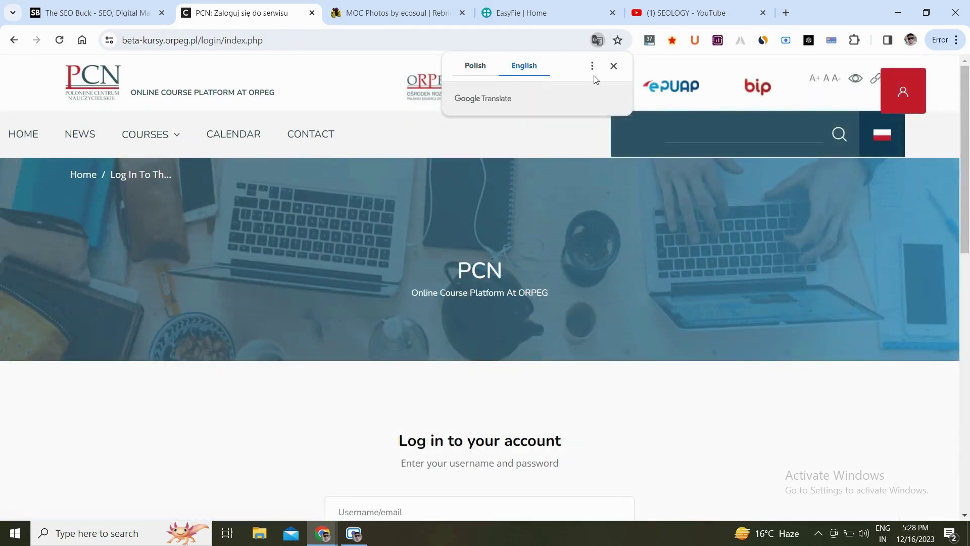
{"action": "left_click", "coordinate": [613, 66]}
{"action": "scroll", "coordinate": [672, 247], "scroll_direction": "down", "scroll_amount": 3}
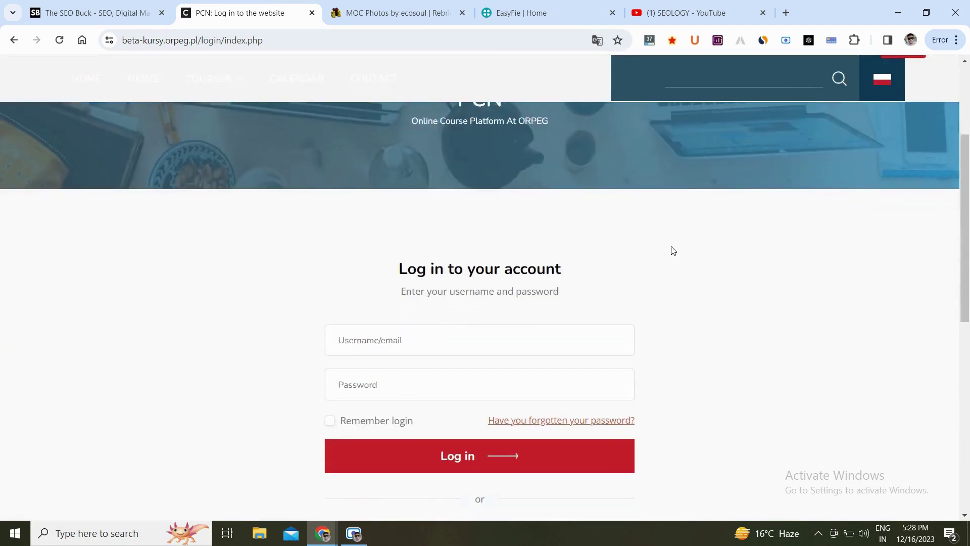
{"action": "left_click", "coordinate": [377, 344]}
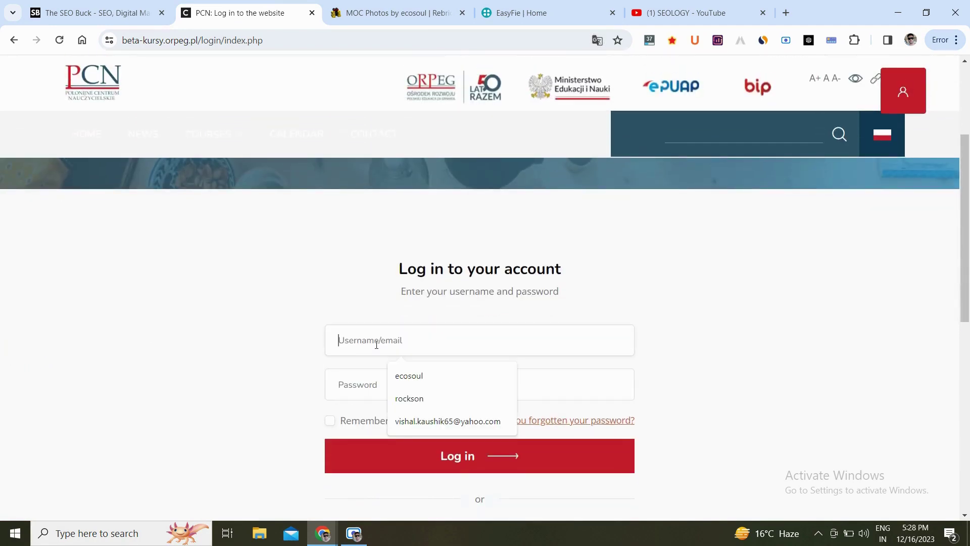
{"action": "key", "text": "Down"}
{"action": "key", "text": "Tab"}
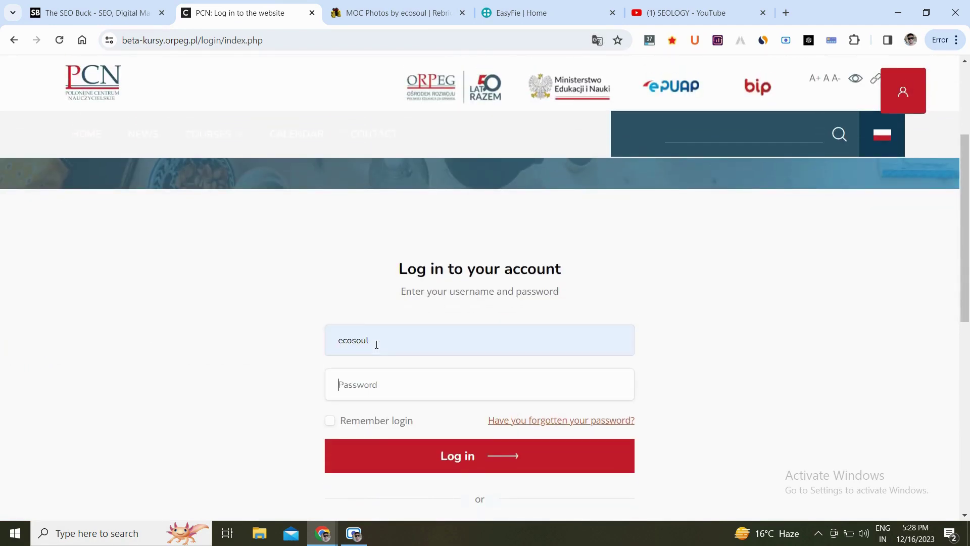
{"action": "type", "text": "•"}
{"action": "key", "text": "Return"}
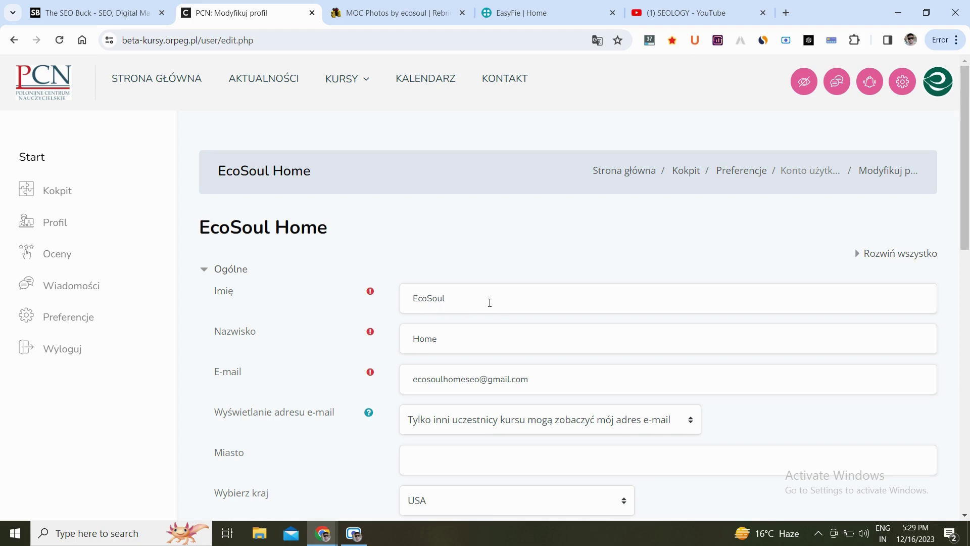
{"action": "left_click", "coordinate": [598, 40]}
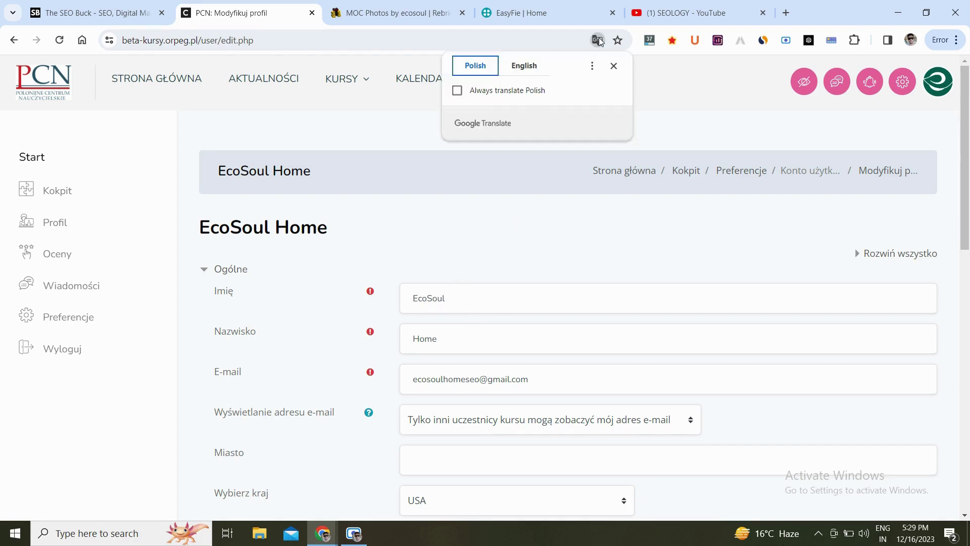
{"action": "left_click", "coordinate": [527, 70]}
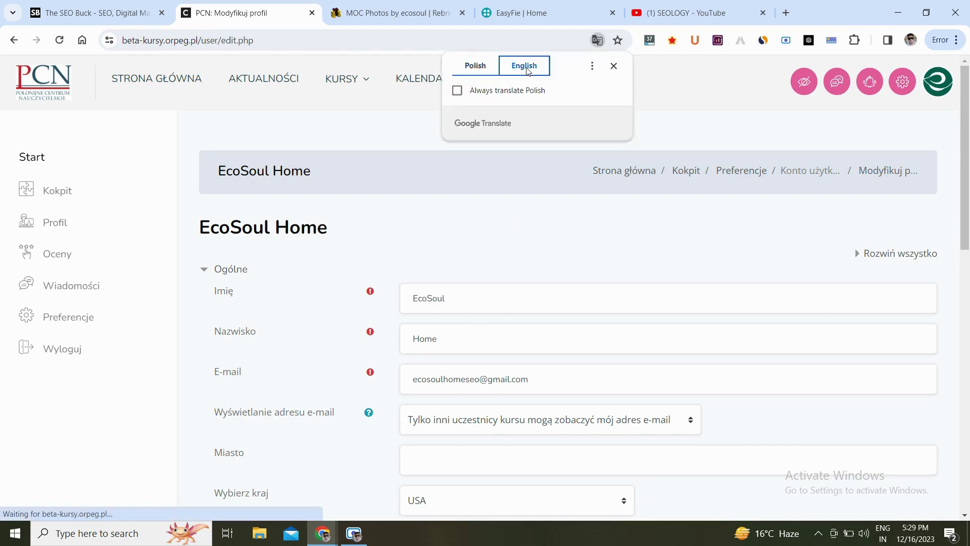
{"action": "left_click", "coordinate": [614, 66]}
{"action": "scroll", "coordinate": [659, 159], "scroll_direction": "down", "scroll_amount": 2}
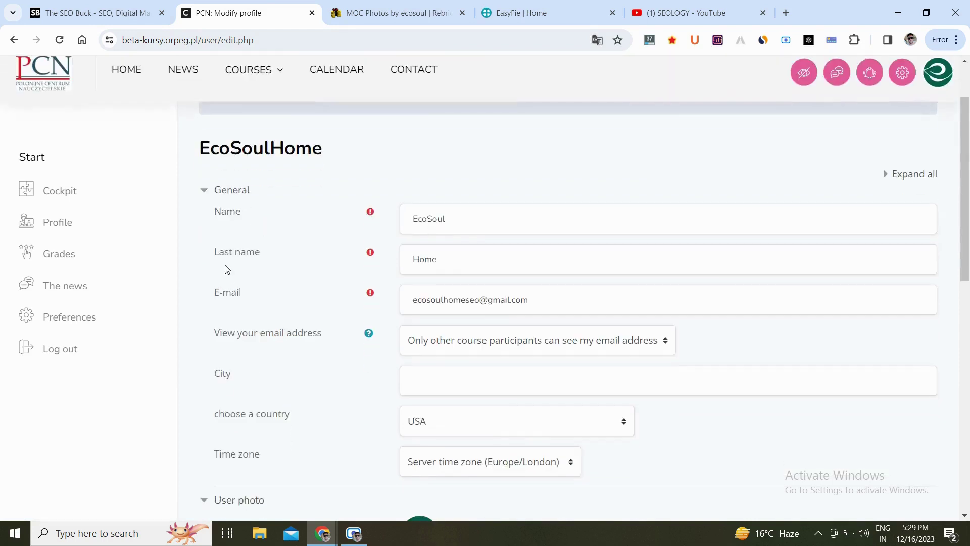
{"action": "double_click", "coordinate": [457, 227]}
{"action": "key", "text": "BackSpace"}
{"action": "type", "text": "Visha"}
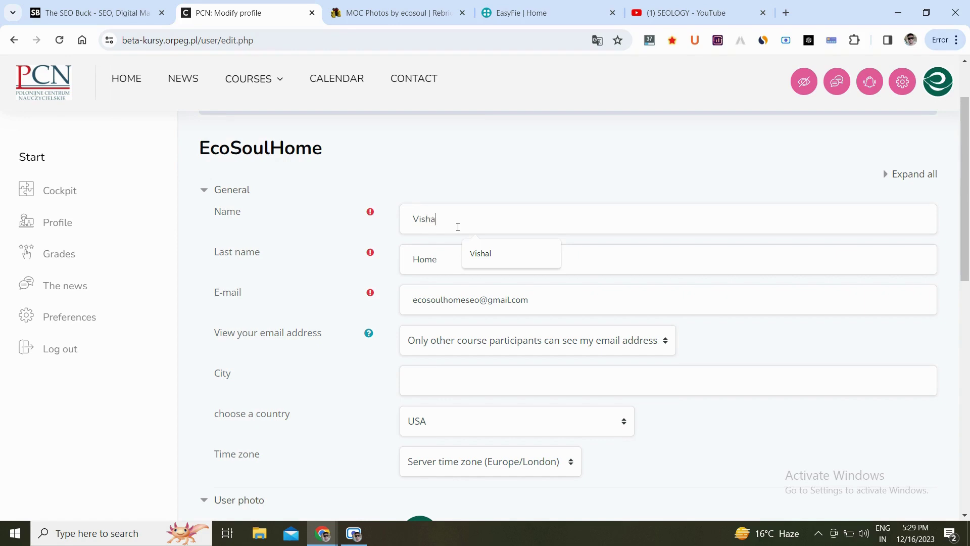
{"action": "type", "text": "l"}
{"action": "key", "text": "Tab"}
{"action": "type", "text": "Kaus"}
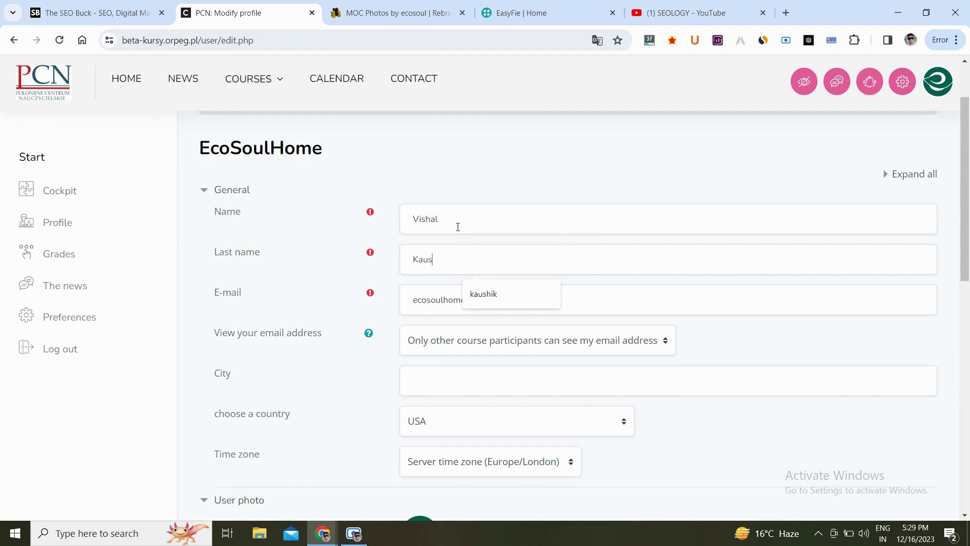
{"action": "type", "text": "hik"}
{"action": "left_click", "coordinate": [521, 185]}
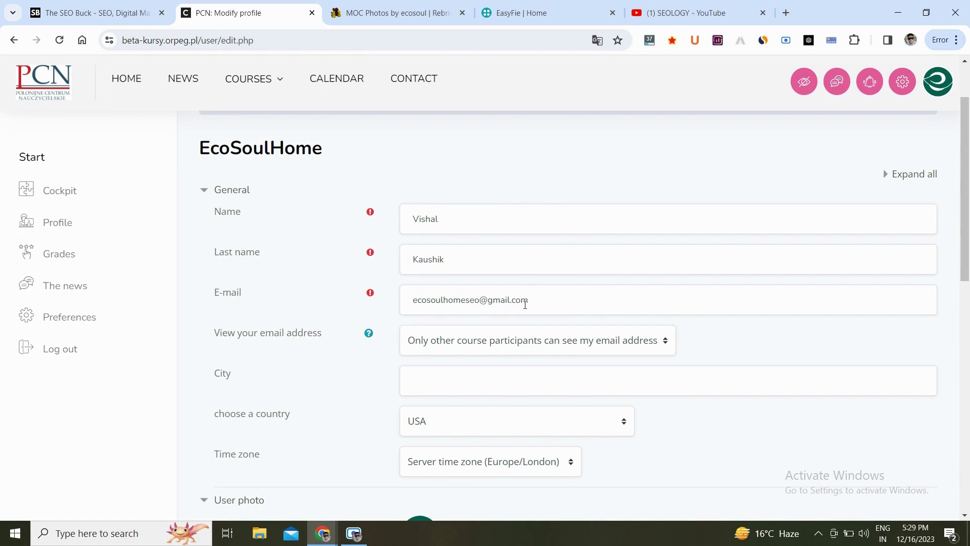
{"action": "scroll", "coordinate": [547, 302], "scroll_direction": "down", "scroll_amount": 1}
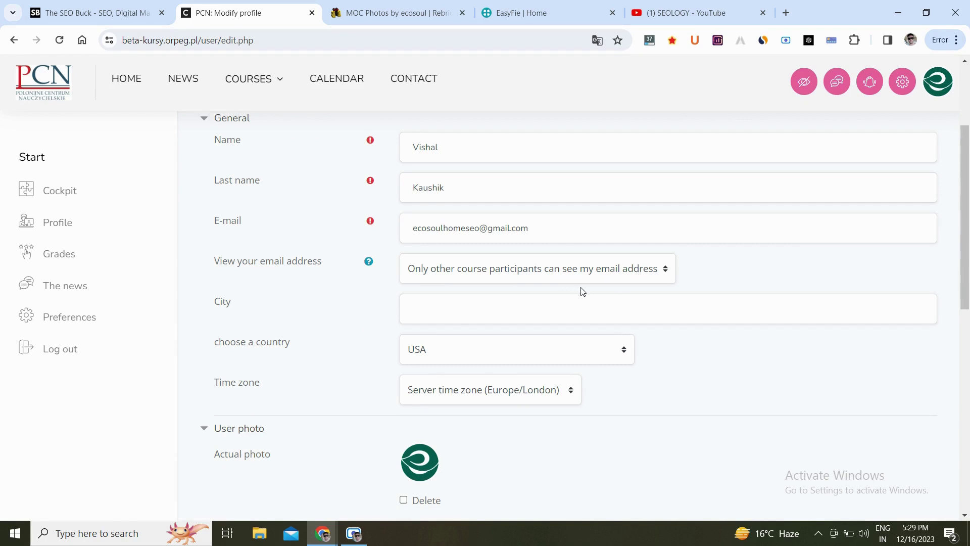
Leave email visibility unchanged and select India as the country.
{"action": "left_click", "coordinate": [611, 270]}
{"action": "left_click", "coordinate": [707, 276]}
{"action": "left_click", "coordinate": [545, 352]}
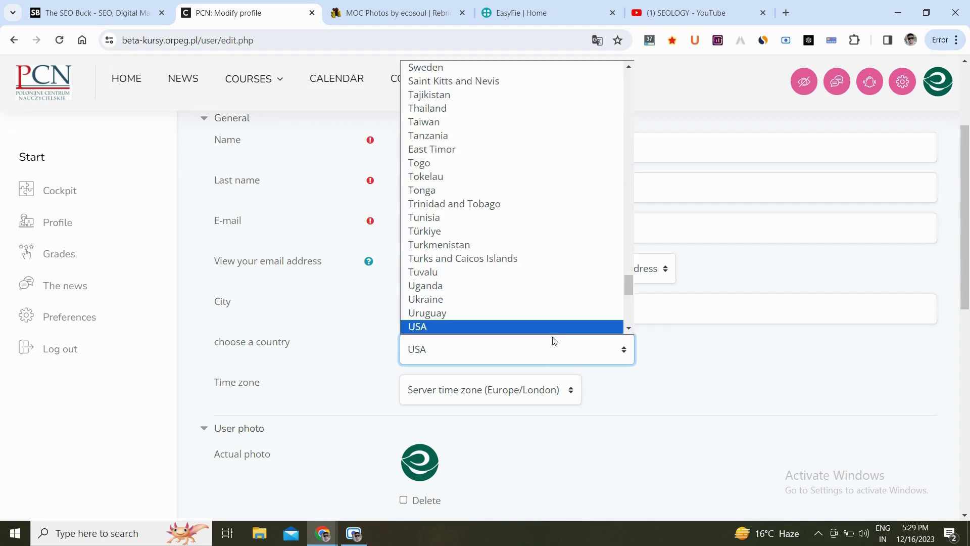
{"action": "key", "text": "i"}
{"action": "key", "text": "i"}
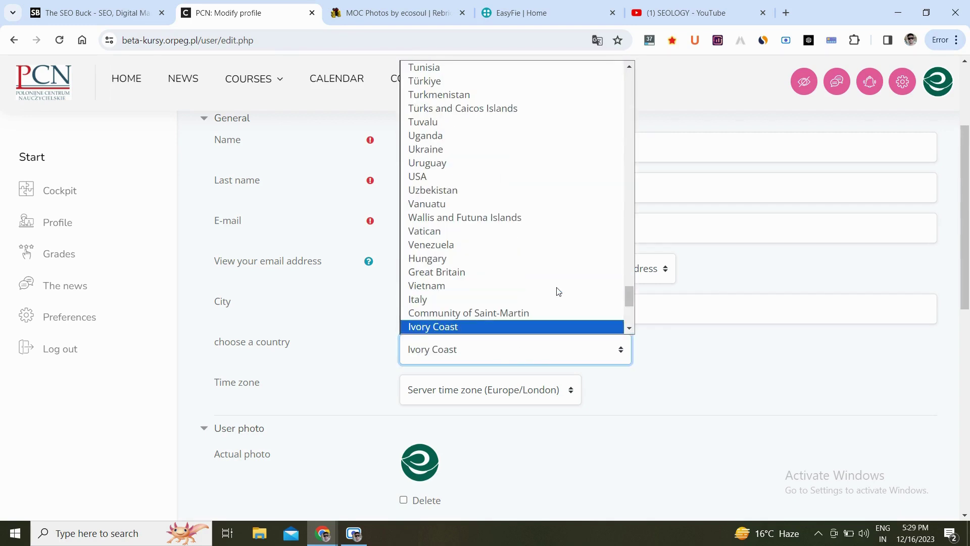
{"action": "key", "text": "i"}
{"action": "key", "text": "Down"}
{"action": "key", "text": "Down"}
{"action": "key", "text": "Down"}
{"action": "key", "text": "Down"}
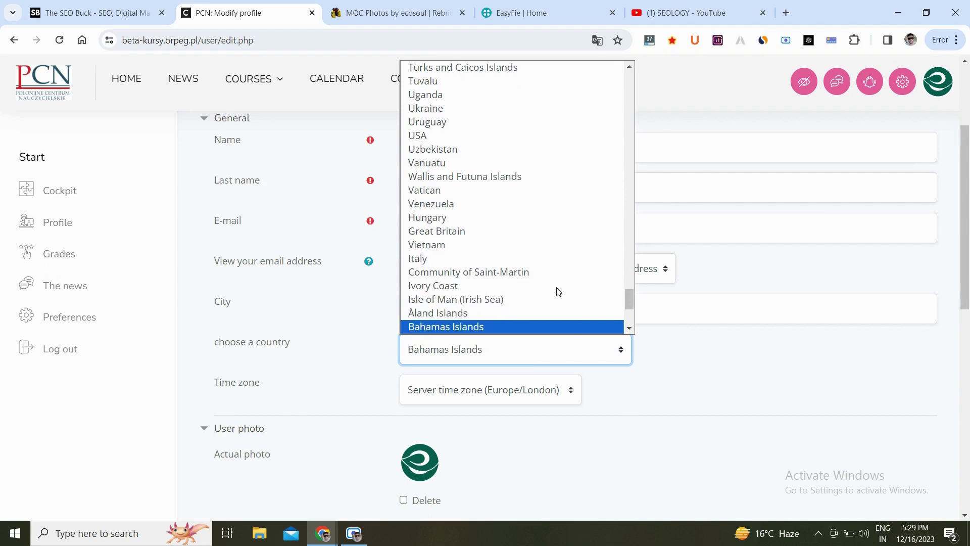
{"action": "key", "text": "i"}
{"action": "key", "text": "i"}
{"action": "key", "text": "i"}
{"action": "key", "text": "i"}
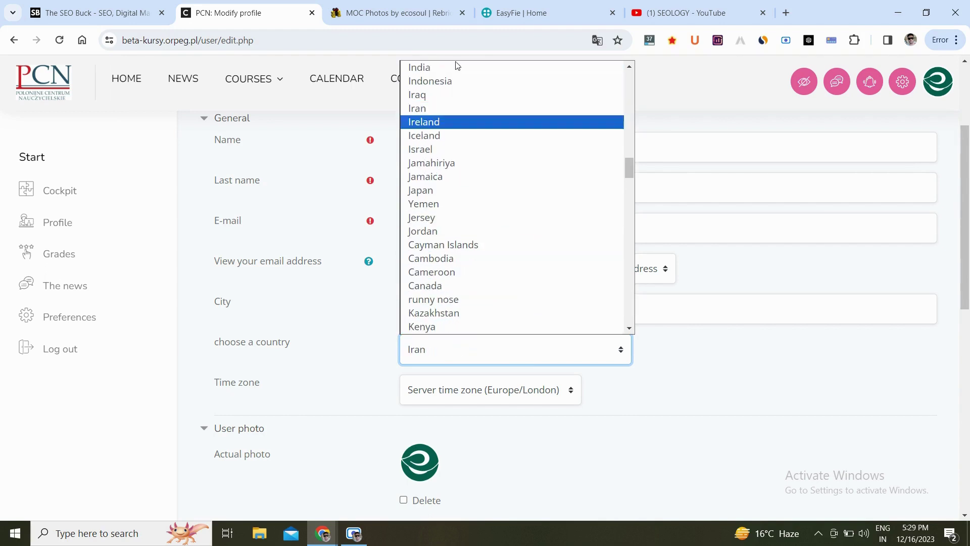
{"action": "left_click", "coordinate": [443, 67]}
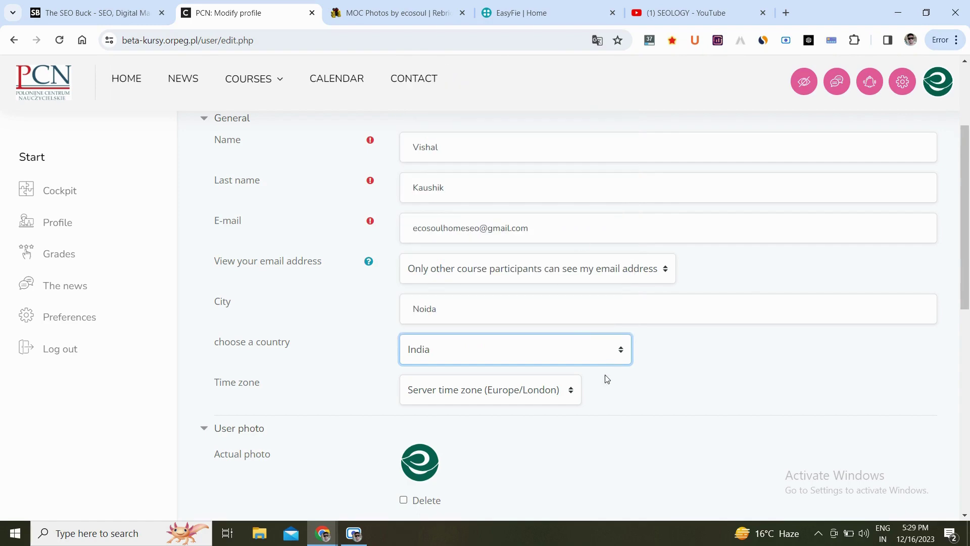
{"action": "scroll", "coordinate": [619, 392], "scroll_direction": "down", "scroll_amount": 10}
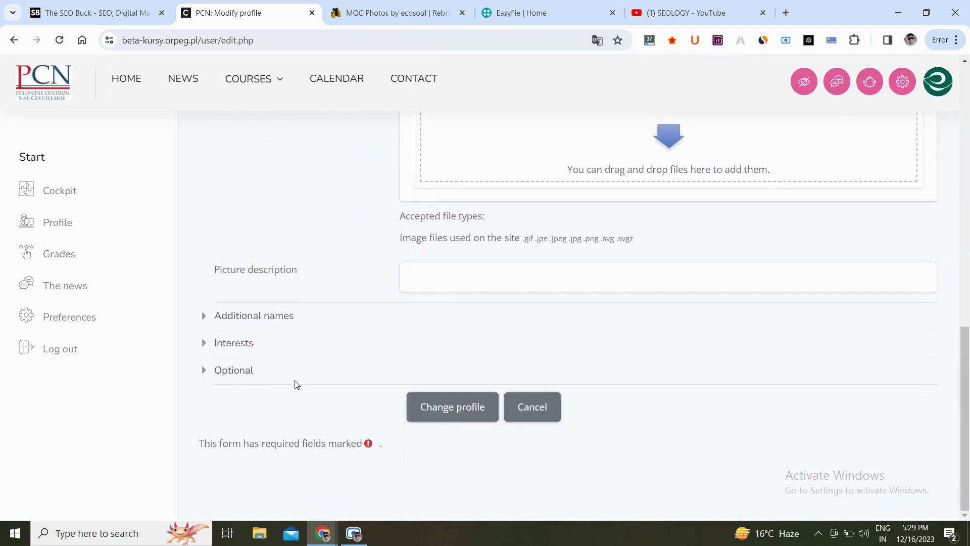
{"action": "left_click", "coordinate": [222, 374]}
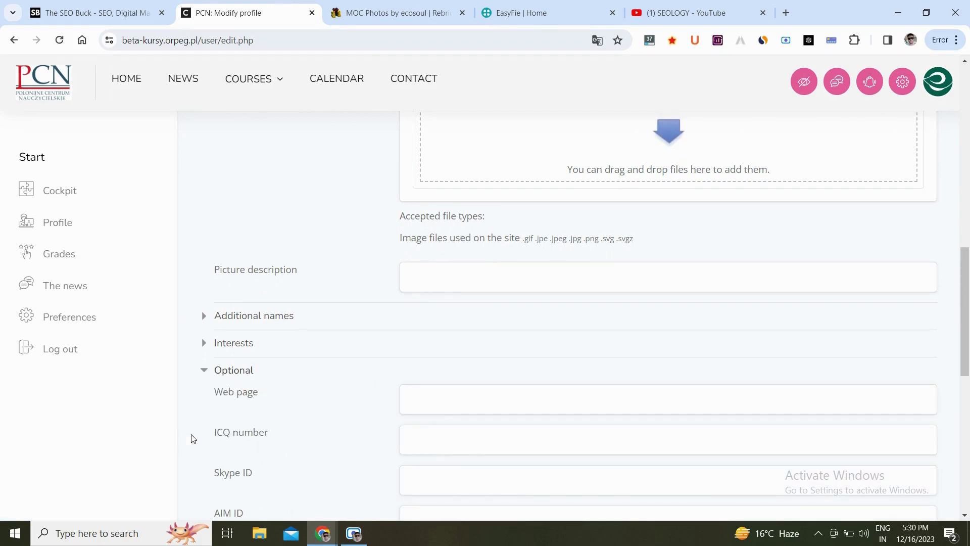
{"action": "scroll", "coordinate": [505, 389], "scroll_direction": "down", "scroll_amount": 2}
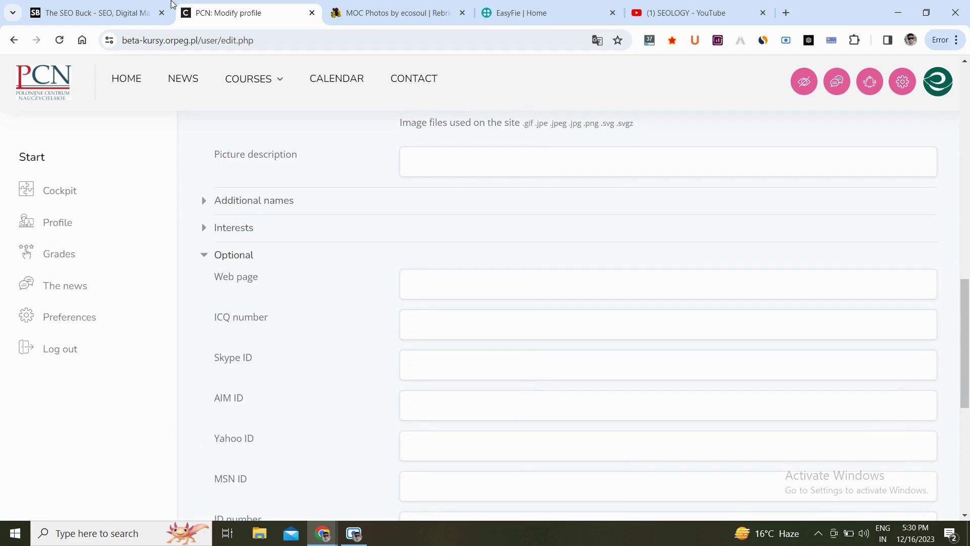
{"action": "left_click", "coordinate": [122, 4]}
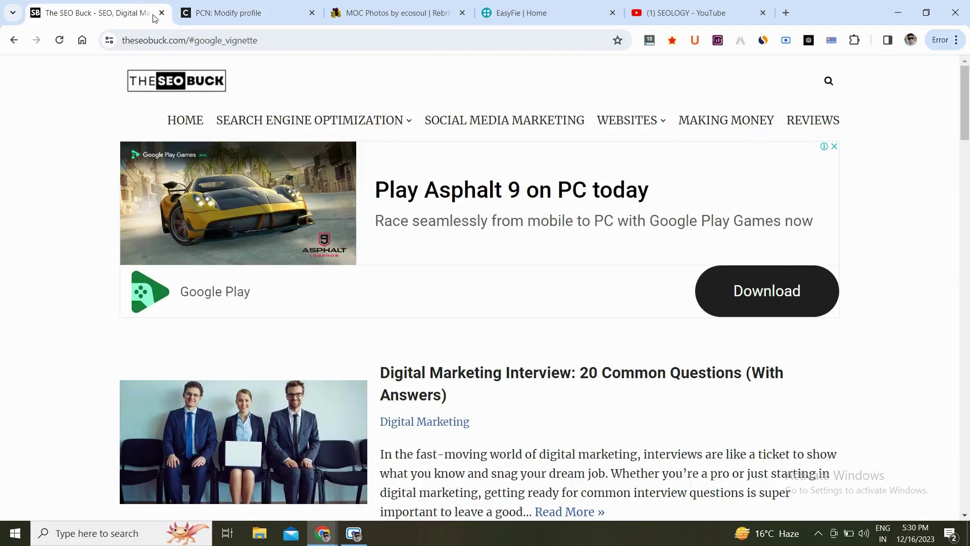
{"action": "left_click", "coordinate": [264, 36]}
{"action": "left_click_drag", "start_coordinate": [265, 37], "coordinate": [190, 40]}
{"action": "key", "text": "BackSpace"}
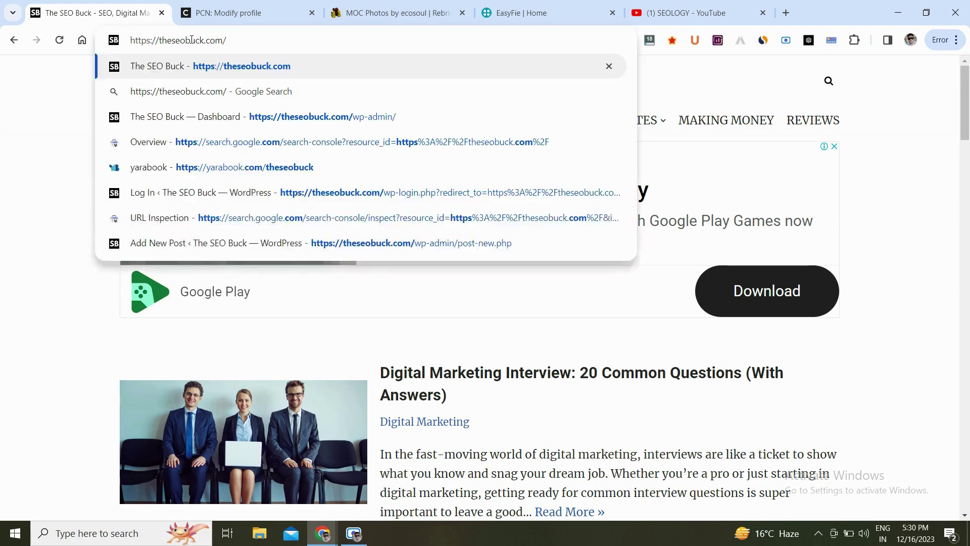
{"action": "key", "text": "ctrl+a"}
{"action": "key", "text": "ctrl+c"}
{"action": "key", "text": "Return"}
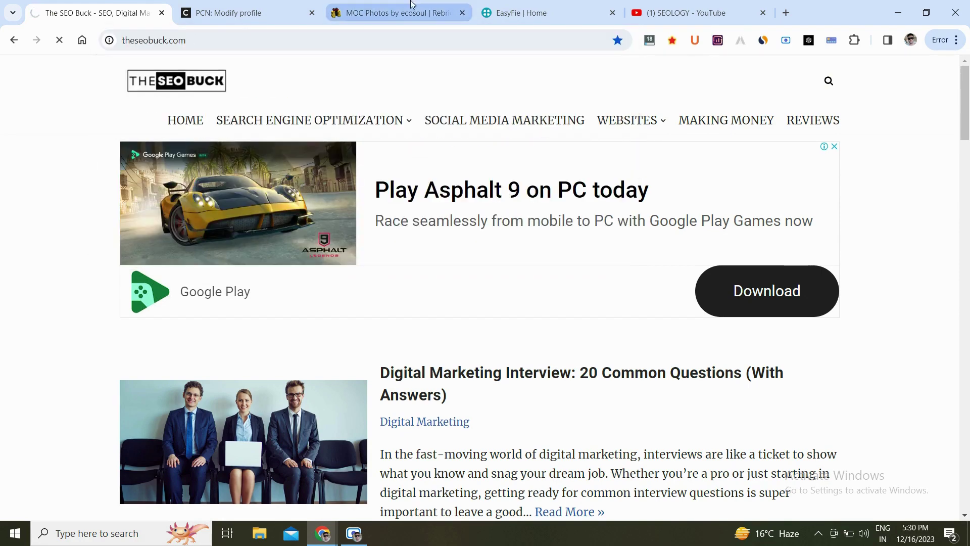
{"action": "left_click", "coordinate": [294, 7]}
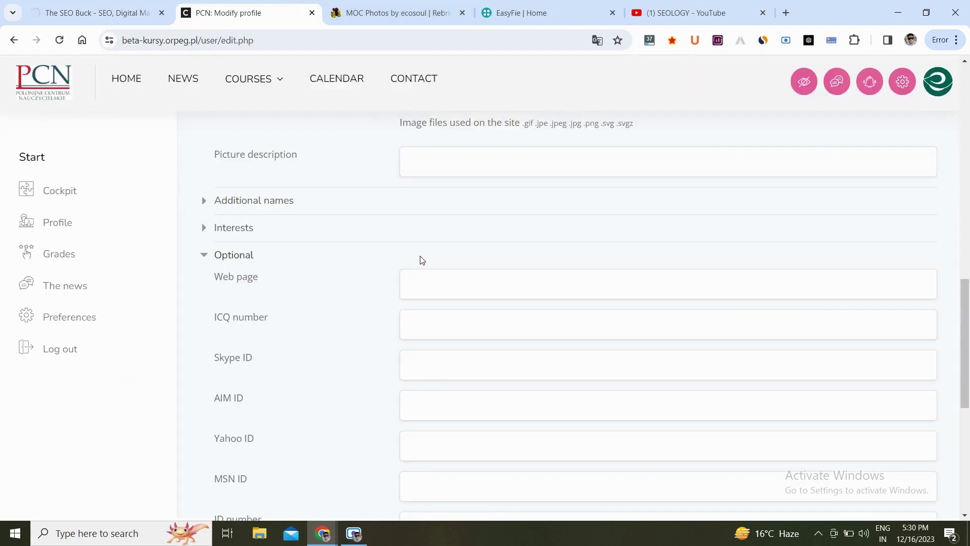
{"action": "key", "text": "ctrl+v"}
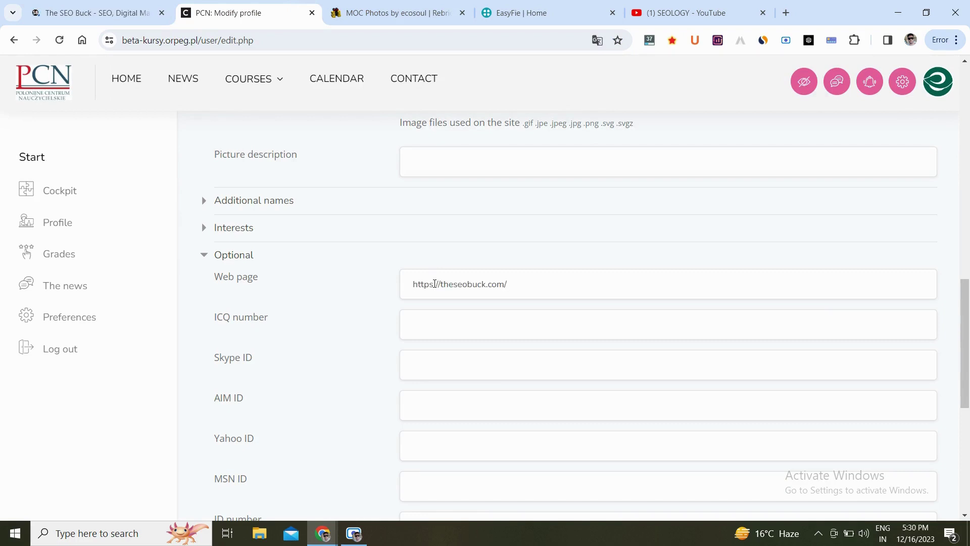
{"action": "scroll", "coordinate": [596, 274], "scroll_direction": "down", "scroll_amount": 7}
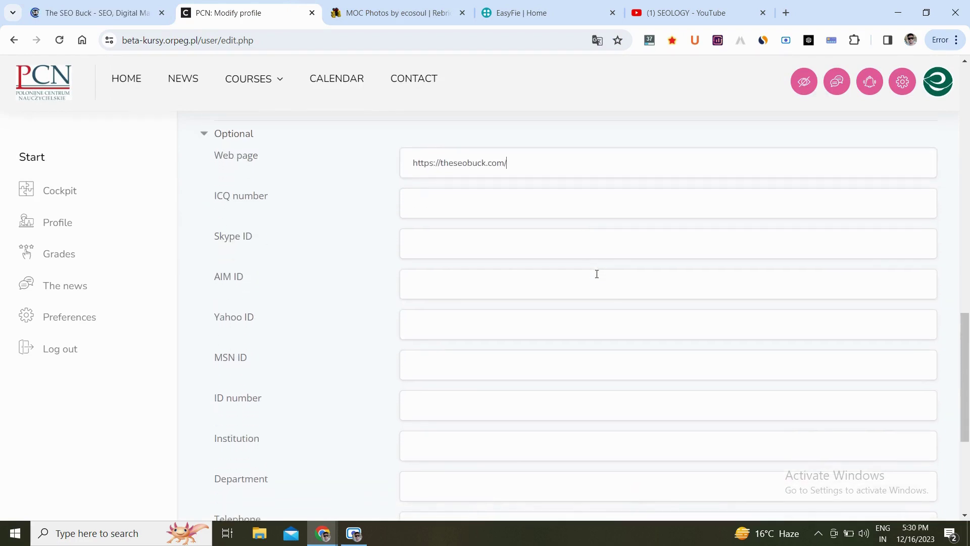
{"action": "left_click", "coordinate": [441, 409]}
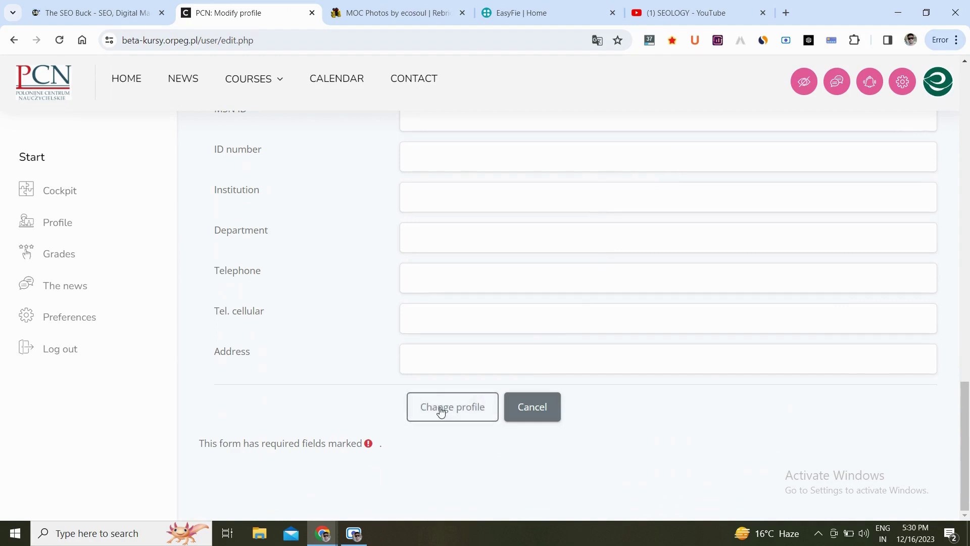
Save the profile changes and view the public profile translated into English.
{"action": "left_click", "coordinate": [465, 412]}
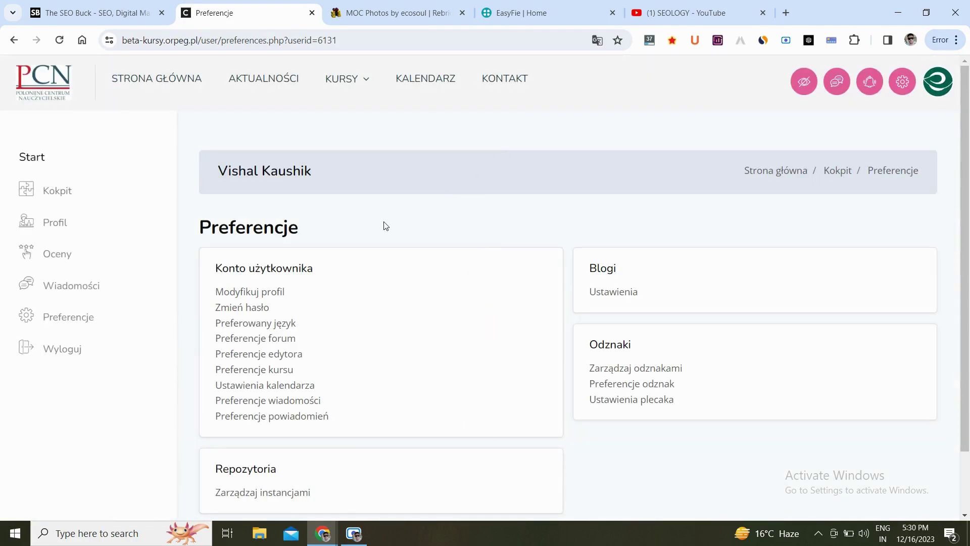
{"action": "left_click", "coordinate": [56, 226]}
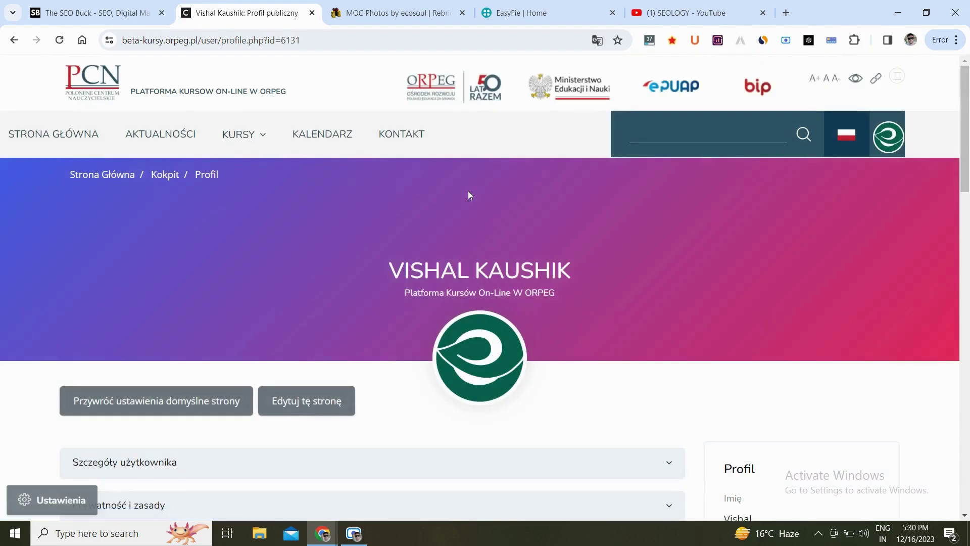
{"action": "scroll", "coordinate": [468, 190], "scroll_direction": "down", "scroll_amount": 2}
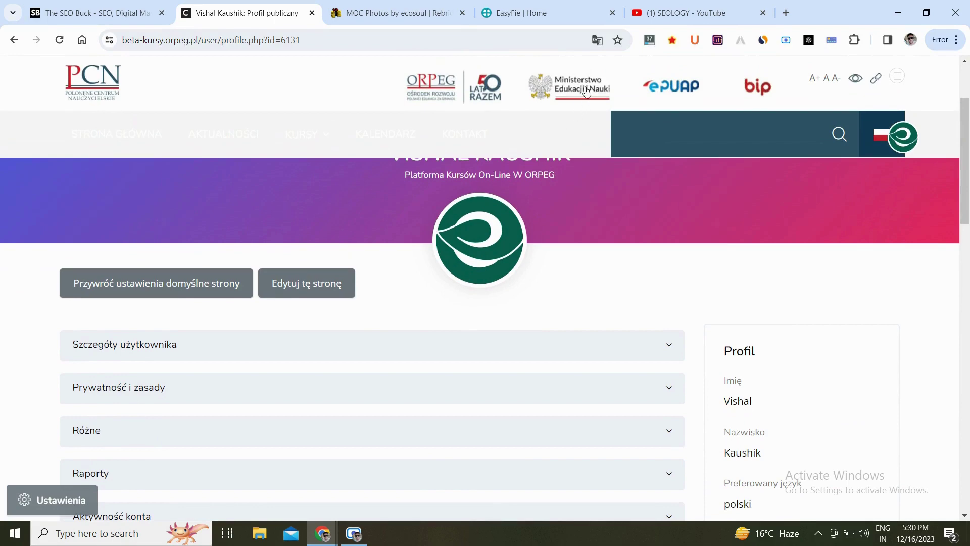
{"action": "left_click", "coordinate": [596, 45]}
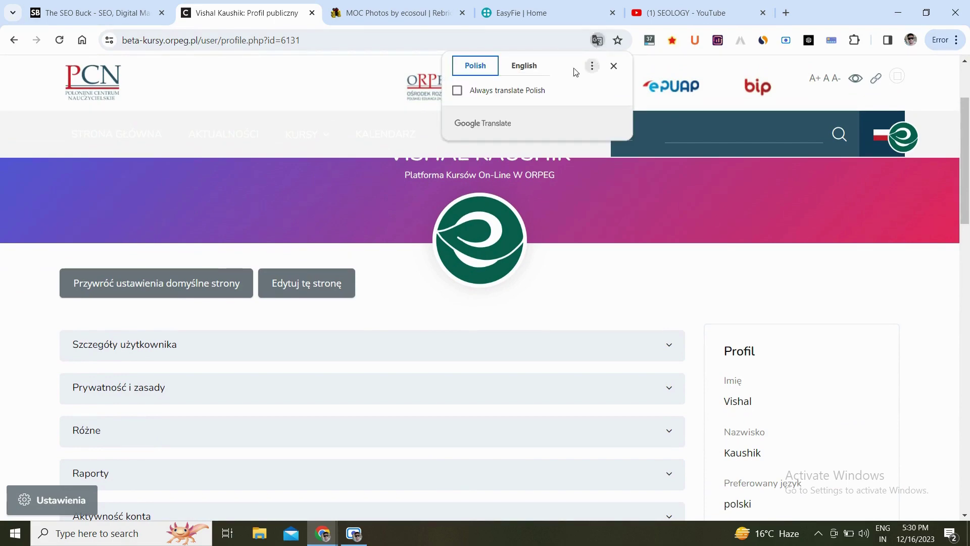
{"action": "left_click", "coordinate": [526, 70]}
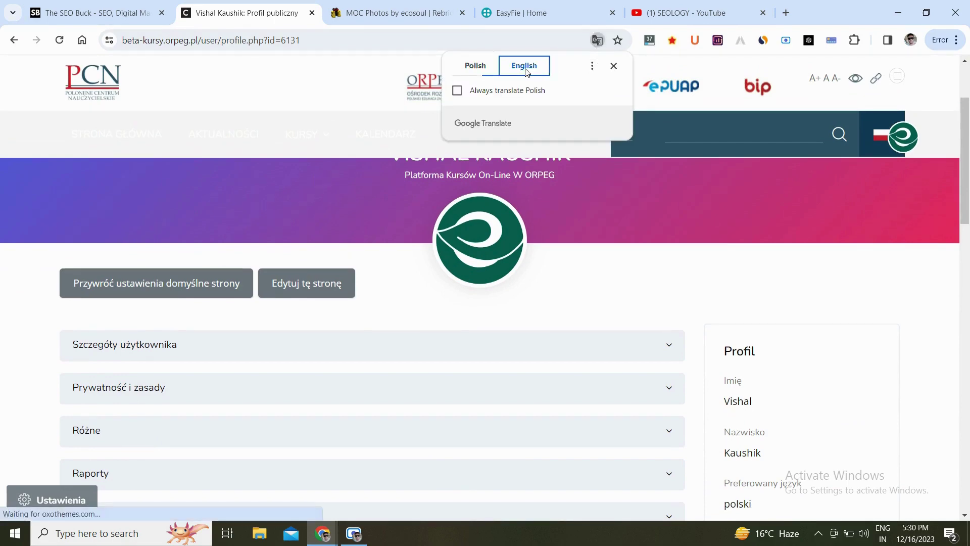
{"action": "left_click", "coordinate": [613, 66]}
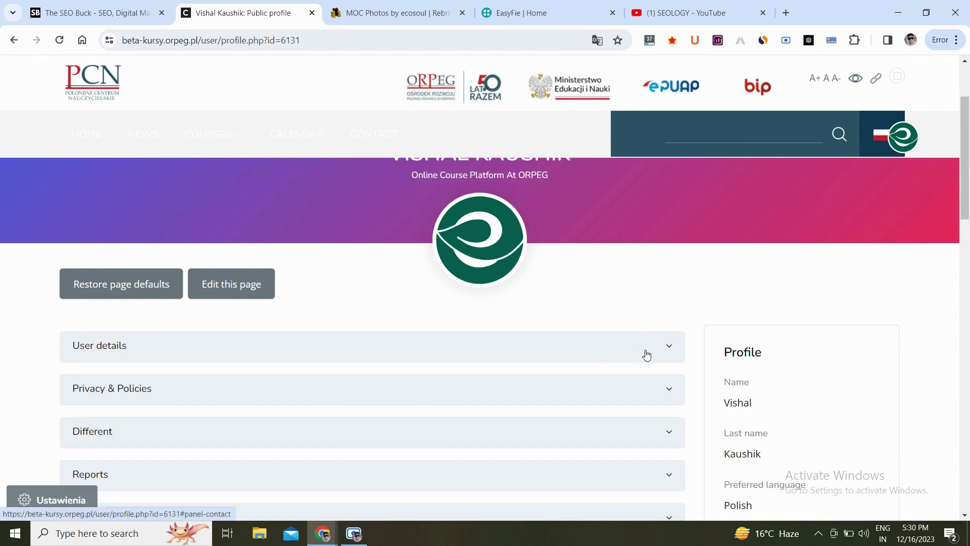
{"action": "left_click", "coordinate": [657, 350]}
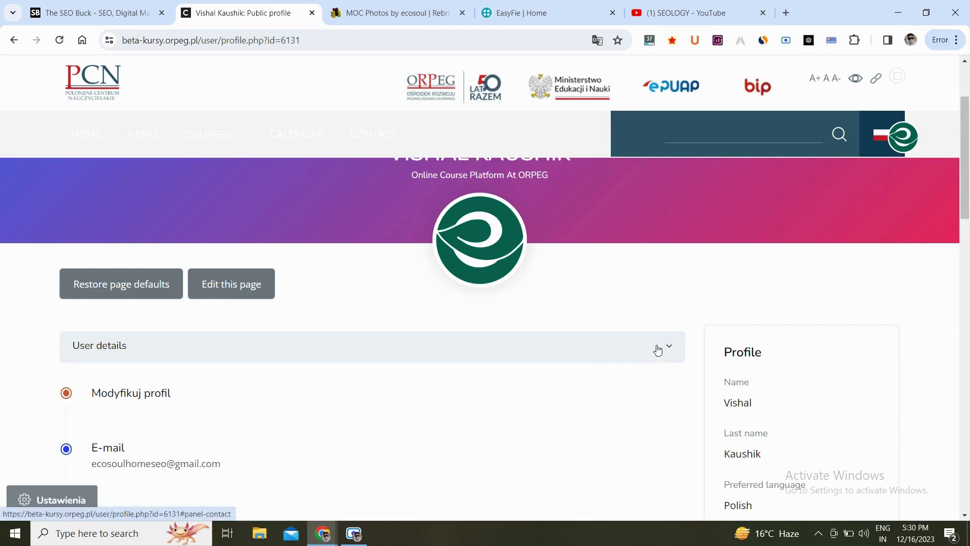
{"action": "scroll", "coordinate": [691, 340], "scroll_direction": "down", "scroll_amount": 5}
{"action": "scroll", "coordinate": [693, 342], "scroll_direction": "down", "scroll_amount": 2}
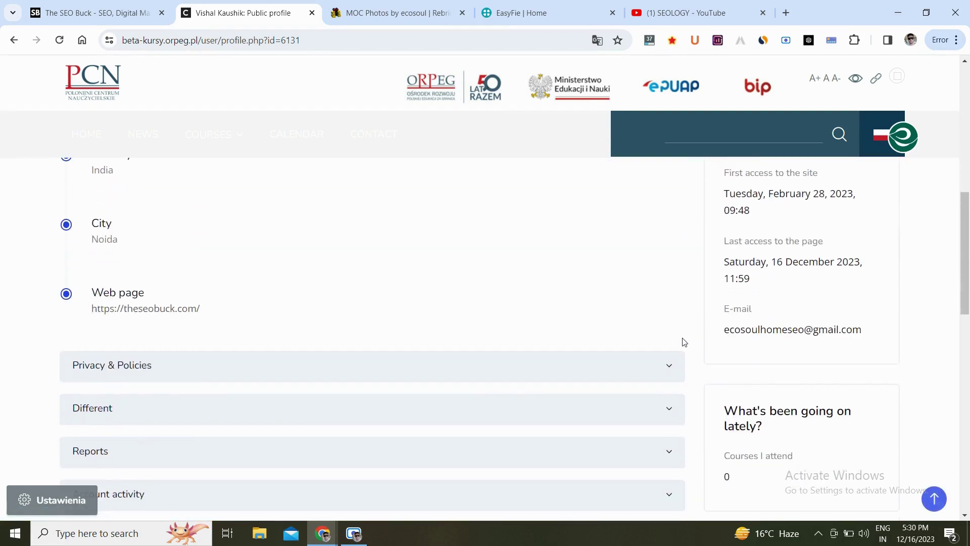
{"action": "right_click", "coordinate": [151, 314]}
{"action": "left_click", "coordinate": [192, 471]}
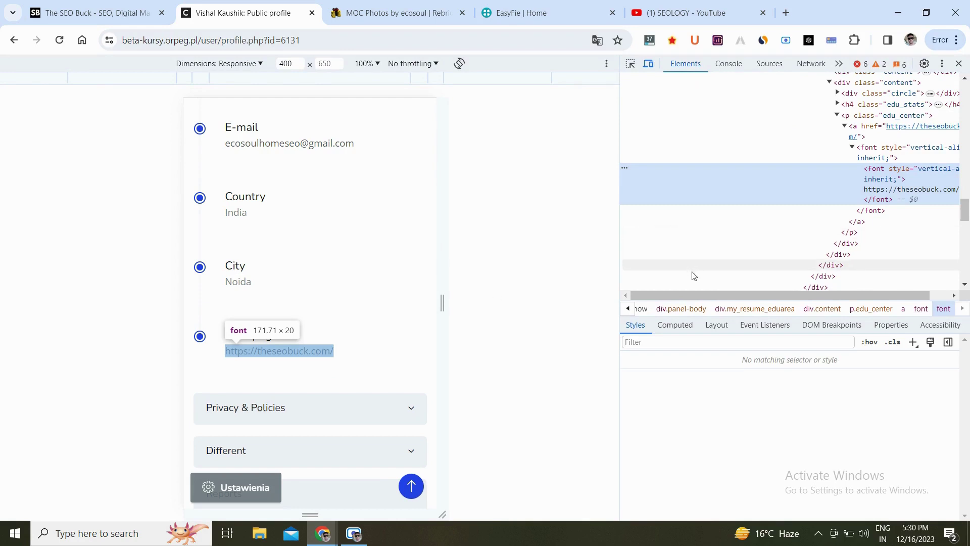
{"action": "left_click_drag", "start_coordinate": [689, 294], "coordinate": [784, 293]}
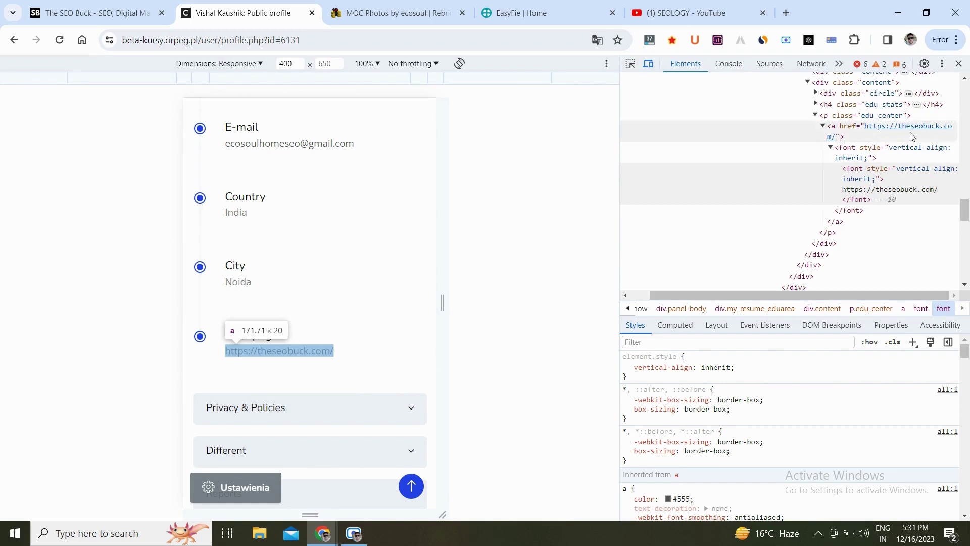
{"action": "left_click", "coordinate": [961, 70]}
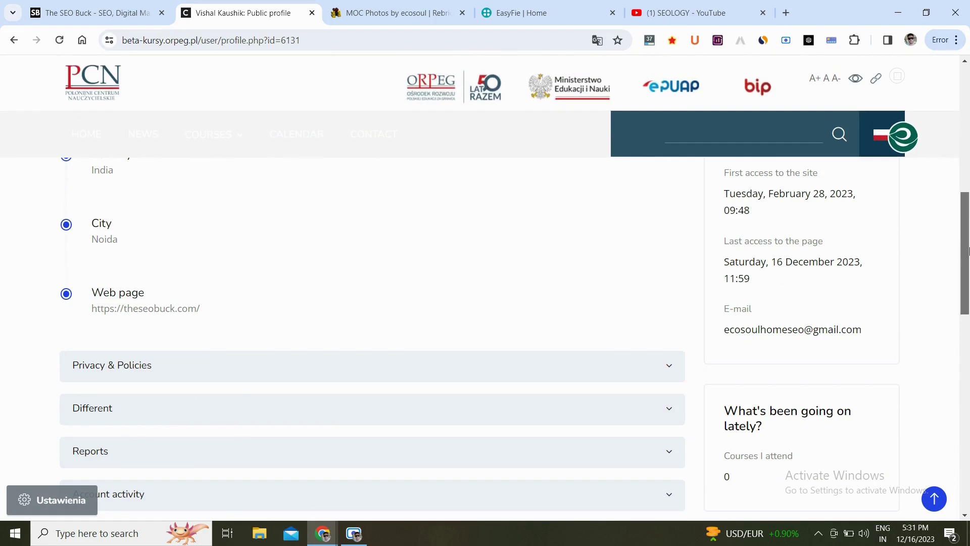
{"action": "left_click_drag", "start_coordinate": [969, 250], "coordinate": [969, 119]}
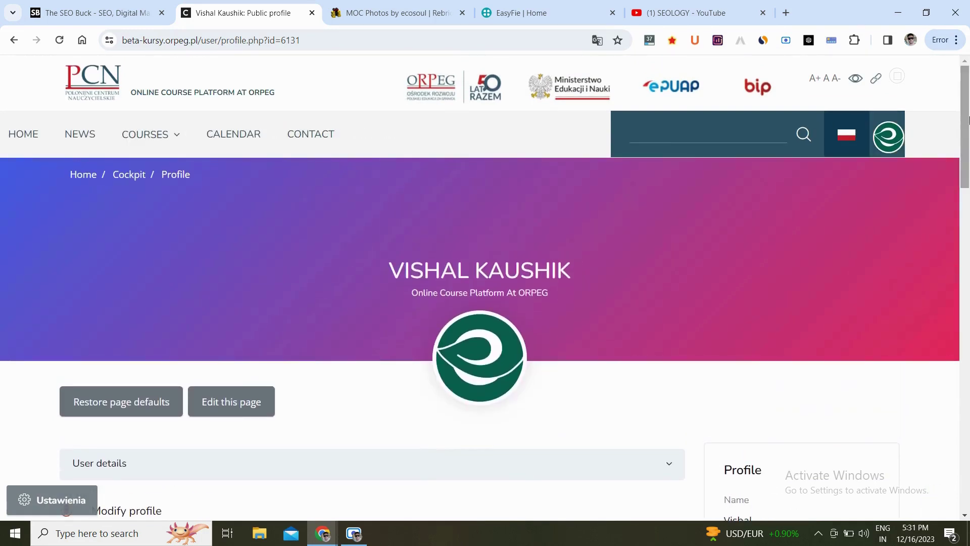
{"action": "left_click", "coordinate": [650, 41]}
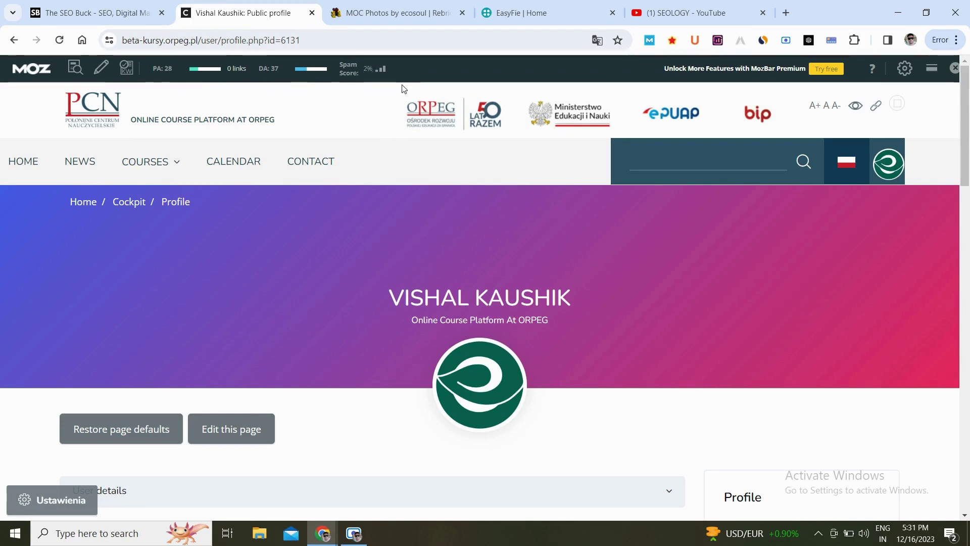
{"action": "left_click", "coordinate": [769, 44]}
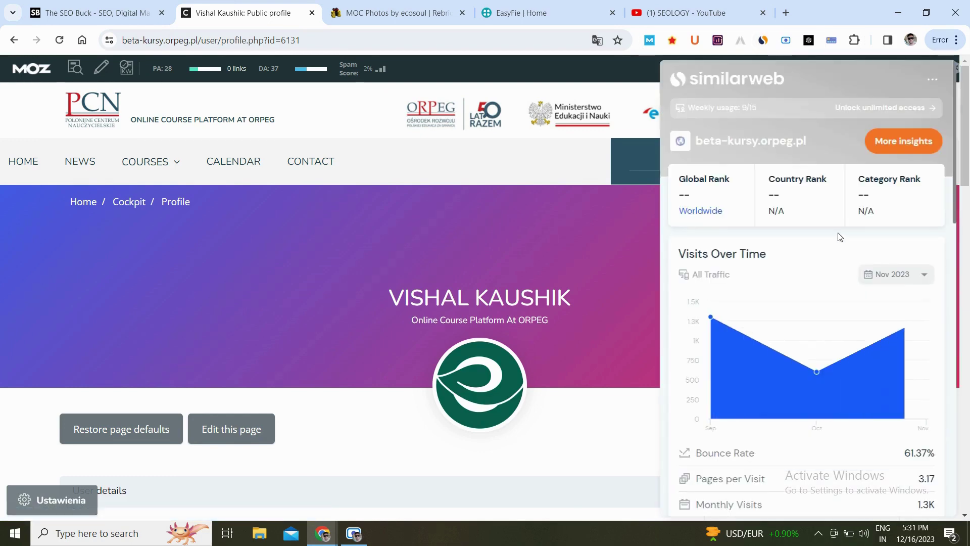
{"action": "scroll", "coordinate": [863, 271], "scroll_direction": "down", "scroll_amount": 3}
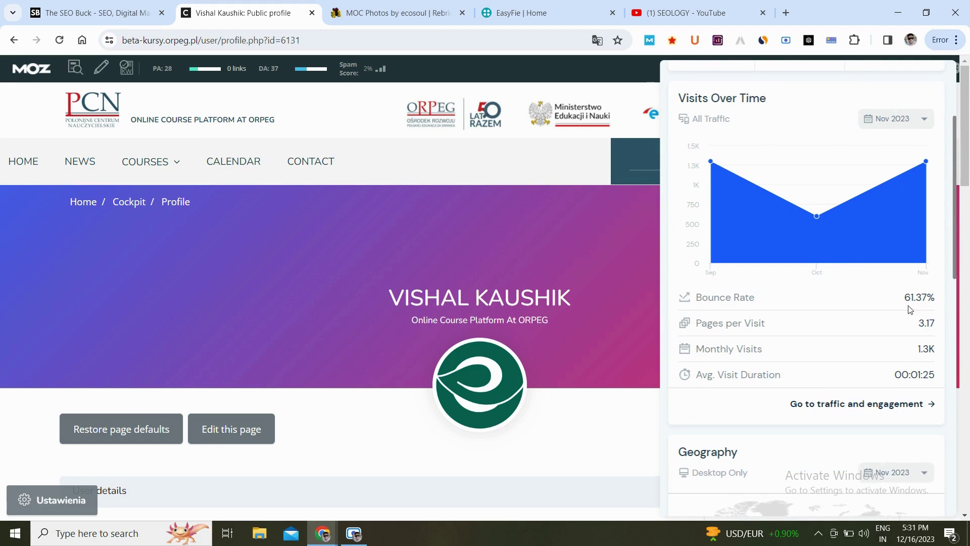
{"action": "scroll", "coordinate": [909, 309], "scroll_direction": "down", "scroll_amount": 8}
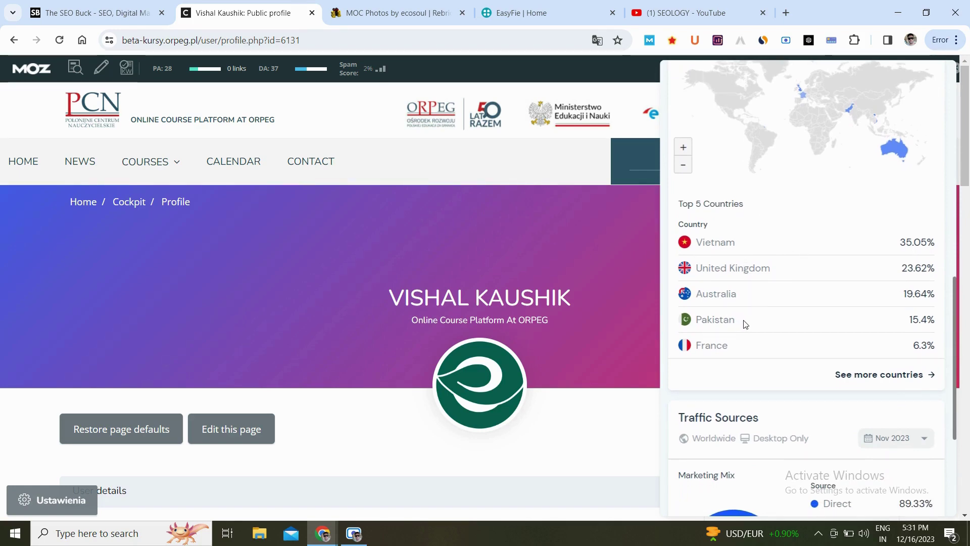
{"action": "scroll", "coordinate": [760, 341], "scroll_direction": "down", "scroll_amount": 3}
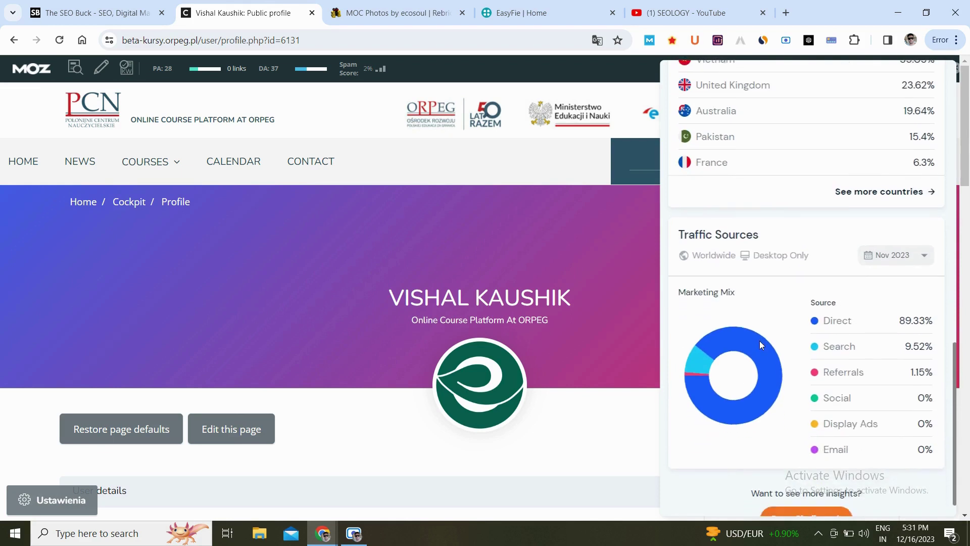
{"action": "scroll", "coordinate": [759, 341], "scroll_direction": "down", "scroll_amount": 1}
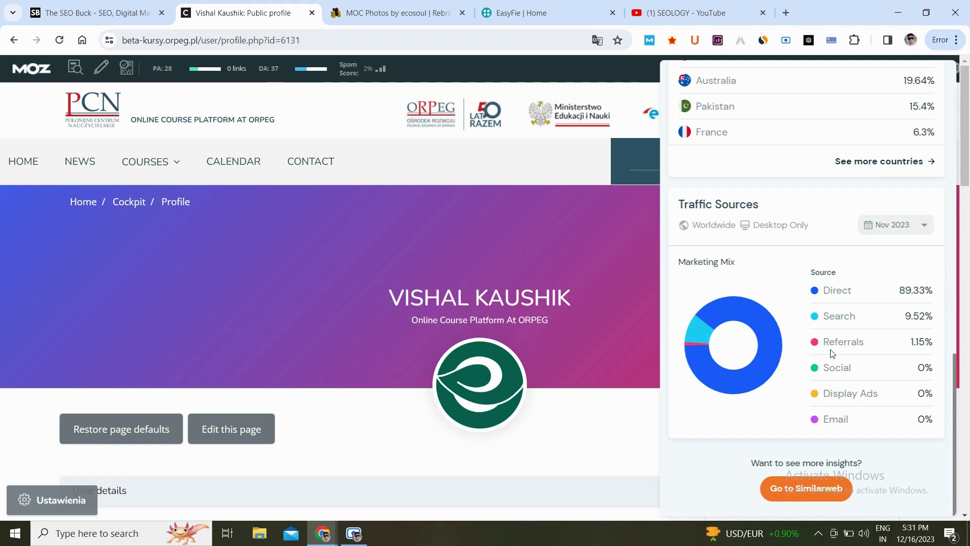
{"action": "left_click", "coordinate": [606, 224]}
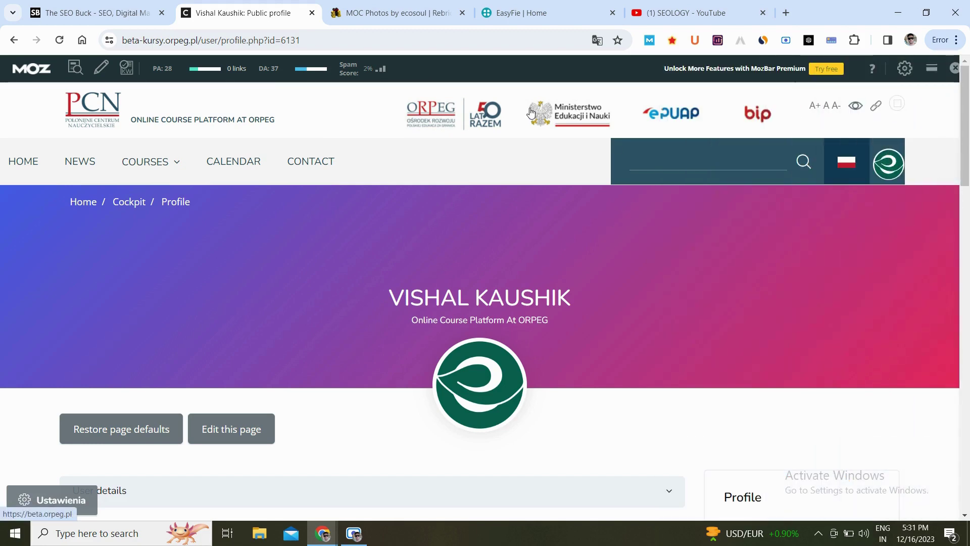
Log out of Rebrickable using Logout in the user dropdown.
{"action": "left_click", "coordinate": [380, 14]}
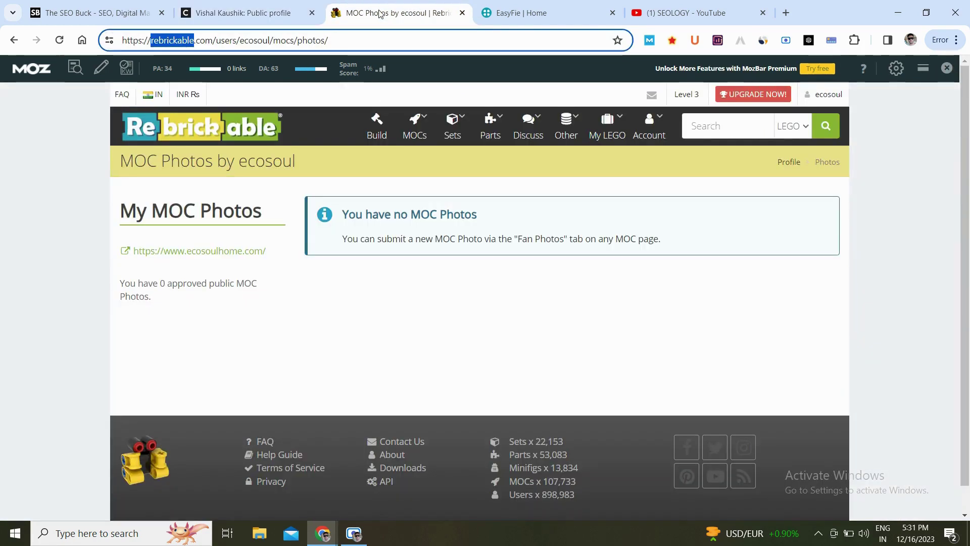
{"action": "left_click", "coordinate": [294, 40]}
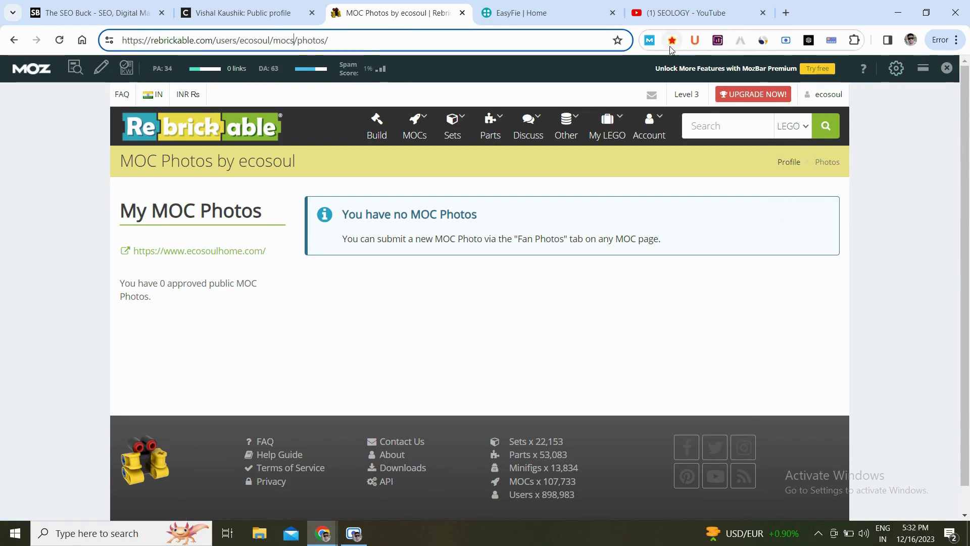
{"action": "left_click", "coordinate": [948, 68]}
{"action": "mouse_move", "coordinate": [826, 67]}
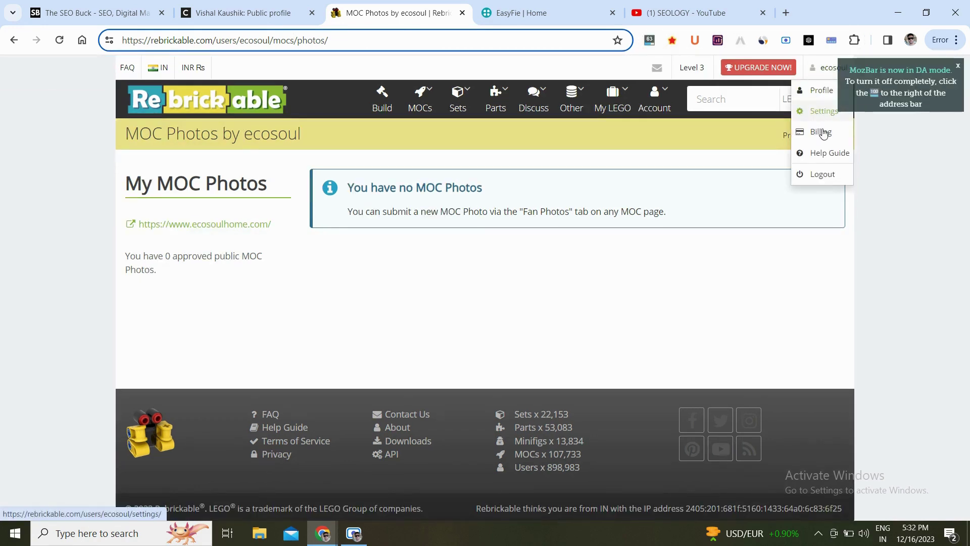
{"action": "left_click", "coordinate": [829, 176]}
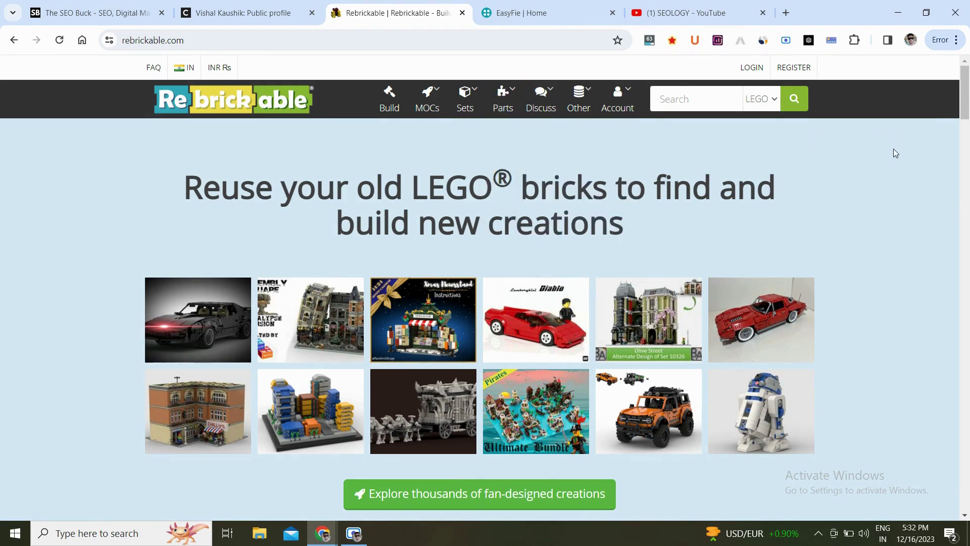
Go from Register to Login and sign in with the saved username and password.
{"action": "left_click", "coordinate": [794, 69]}
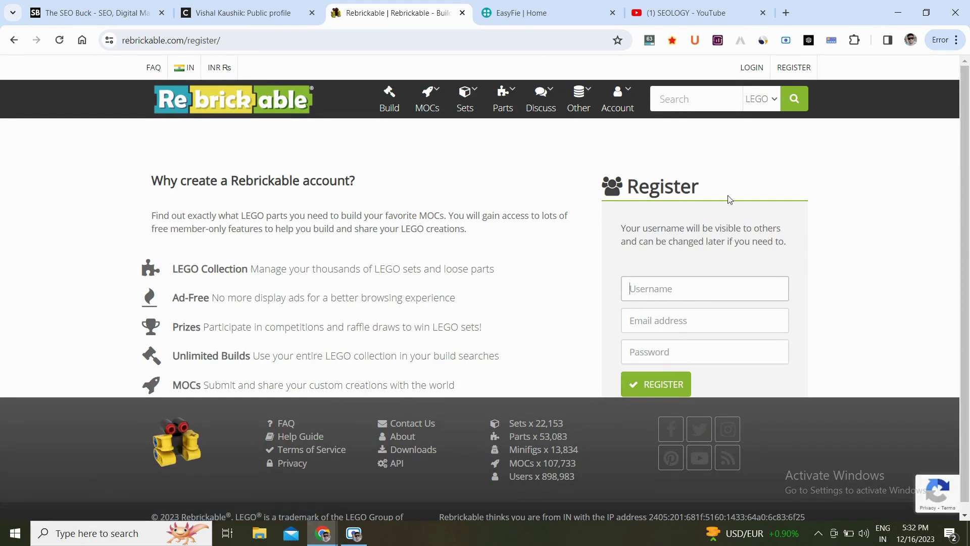
{"action": "left_click", "coordinate": [753, 69]}
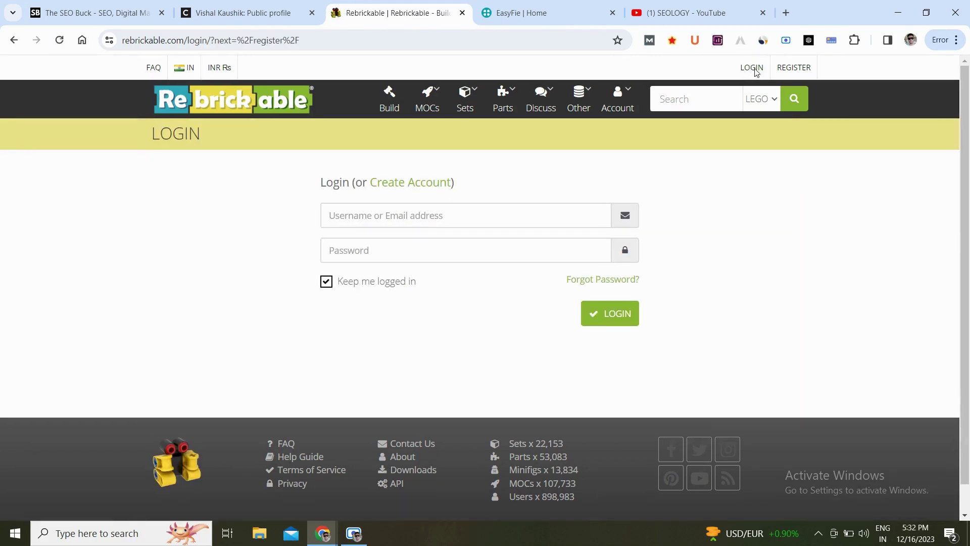
{"action": "left_click", "coordinate": [460, 221]}
{"action": "type", "text": "e"}
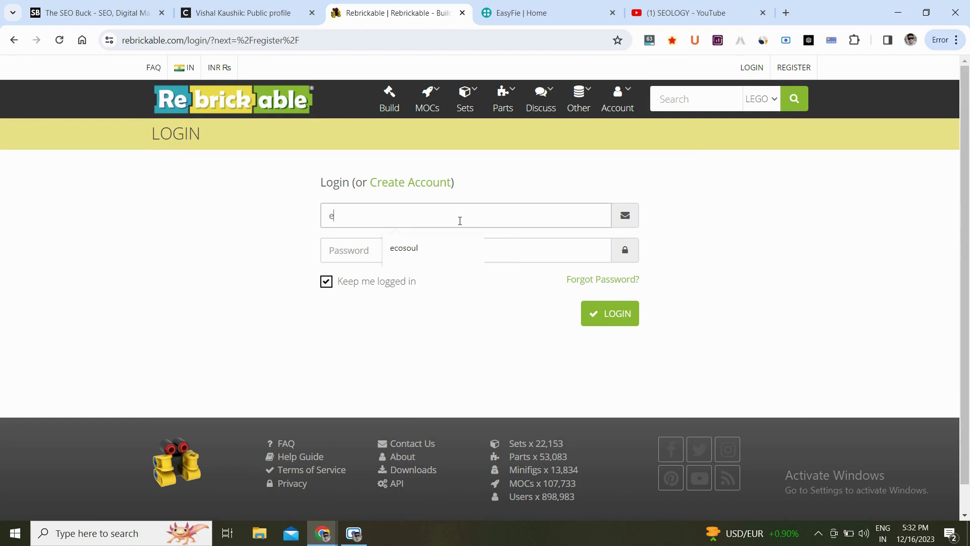
{"action": "key", "text": "Down"}
{"action": "key", "text": "Tab"}
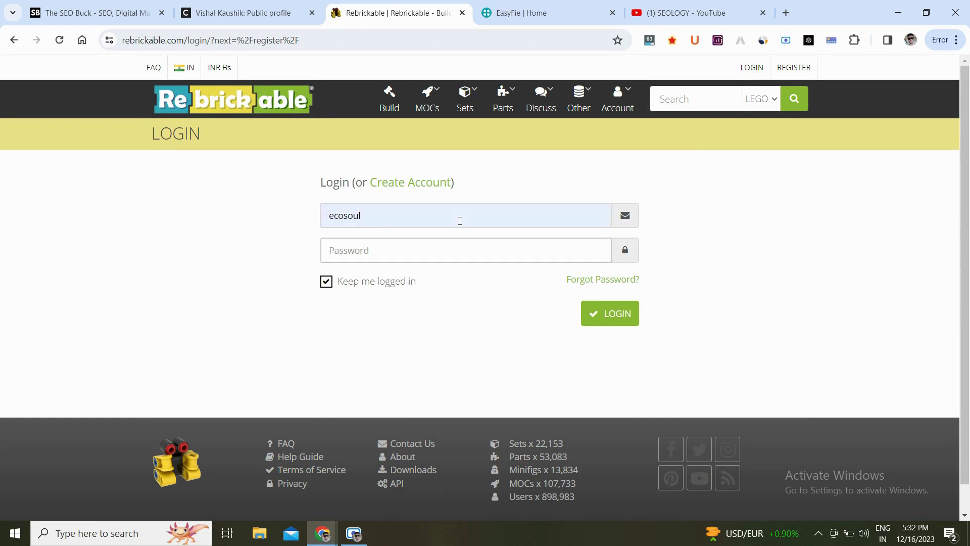
{"action": "type", "text": "••"}
{"action": "key", "text": "Return"}
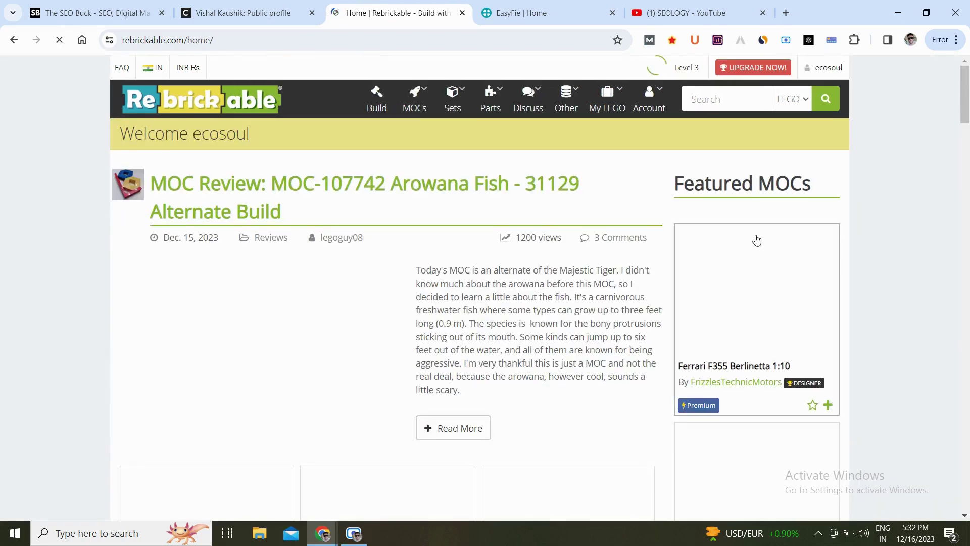
{"action": "scroll", "coordinate": [887, 217], "scroll_direction": "down", "scroll_amount": 3}
{"action": "scroll", "coordinate": [888, 217], "scroll_direction": "up", "scroll_amount": 3}
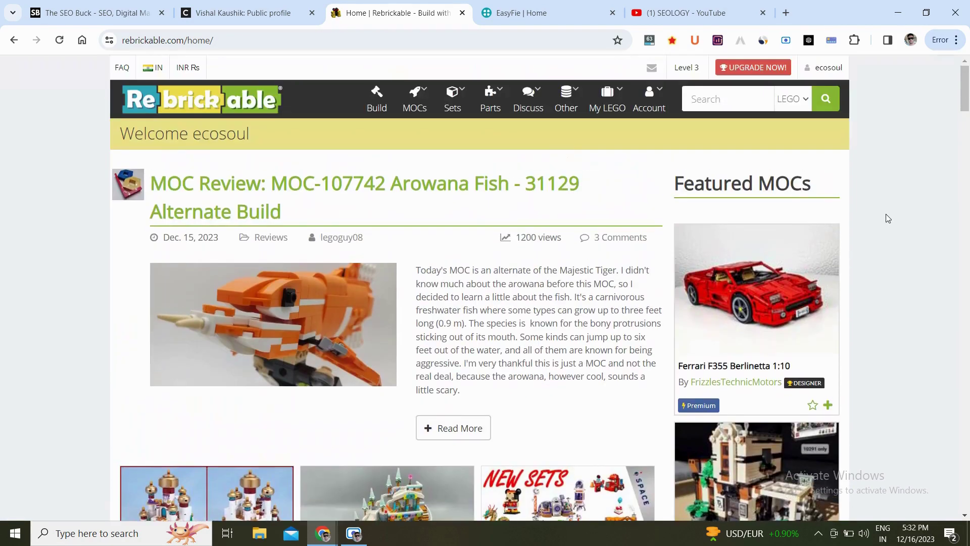
Open Rebrickable's Profile Settings from the account menu.
{"action": "left_click", "coordinate": [652, 103]}
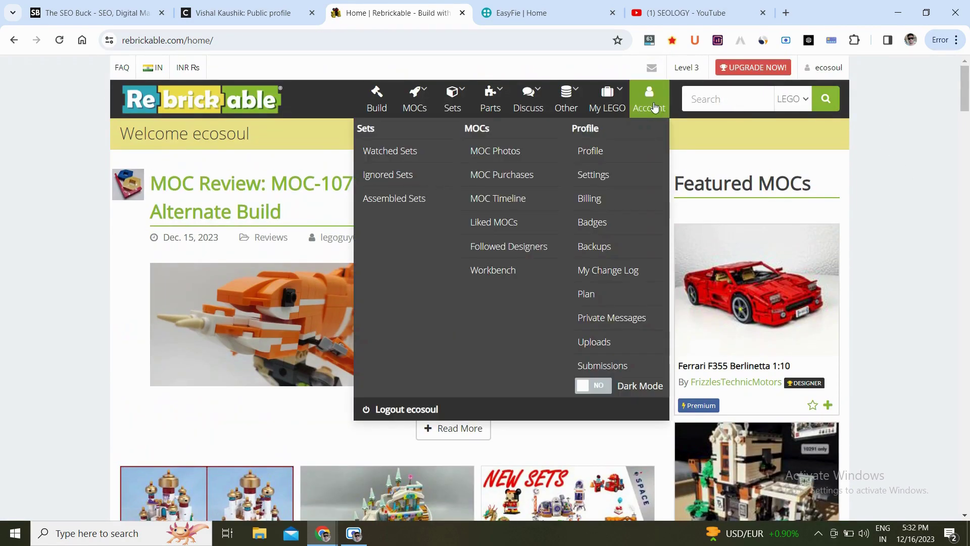
{"action": "left_click", "coordinate": [605, 174]}
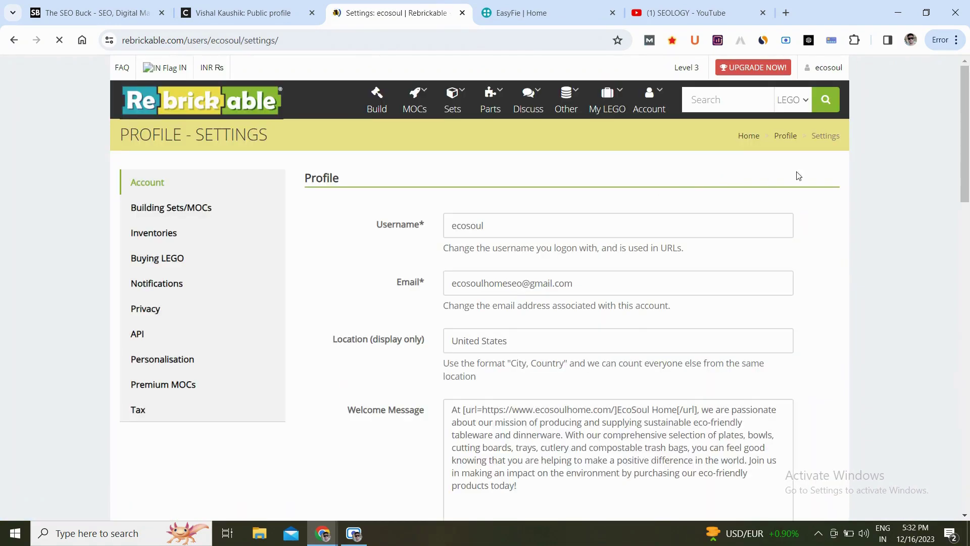
{"action": "scroll", "coordinate": [839, 214], "scroll_direction": "down", "scroll_amount": 1}
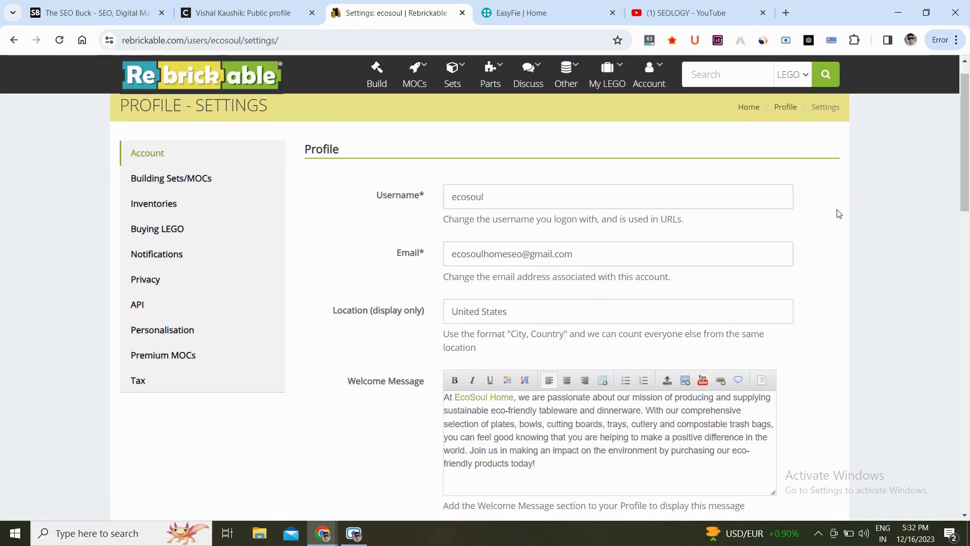
{"action": "scroll", "coordinate": [839, 213], "scroll_direction": "down", "scroll_amount": 1}
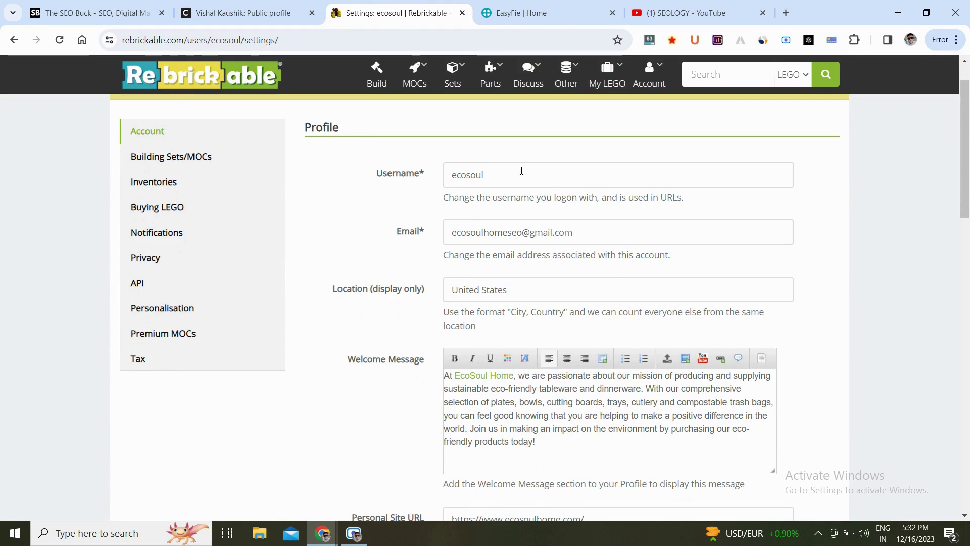
Replace the Location United States with India.
{"action": "triple_click", "coordinate": [503, 297]}
{"action": "key", "text": "BackSpace"}
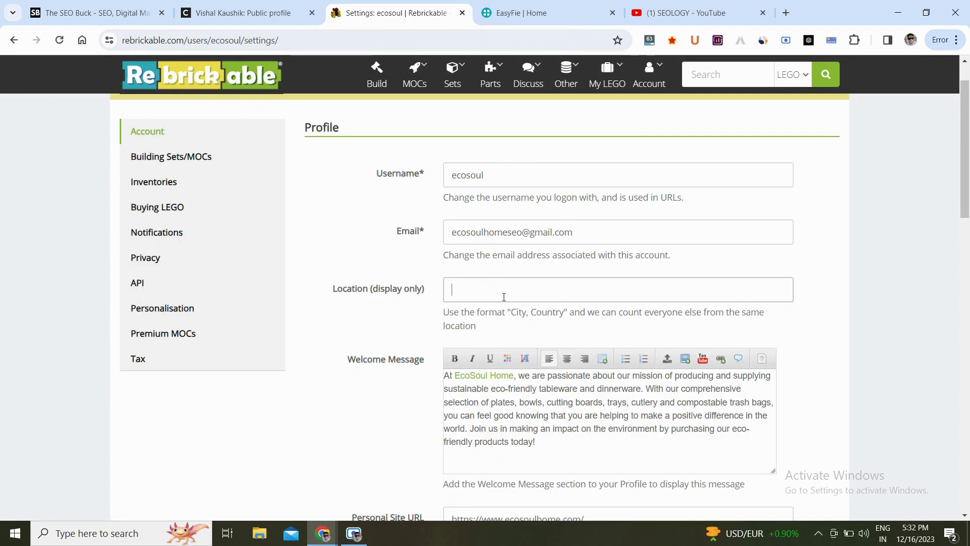
{"action": "type", "text": "India"}
{"action": "left_click", "coordinate": [877, 287]}
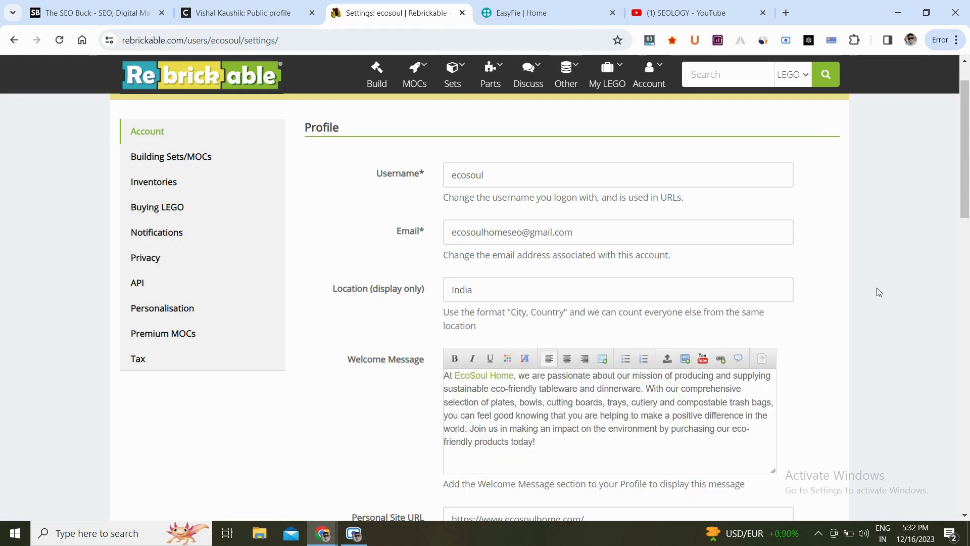
{"action": "scroll", "coordinate": [877, 287], "scroll_direction": "down", "scroll_amount": 3}
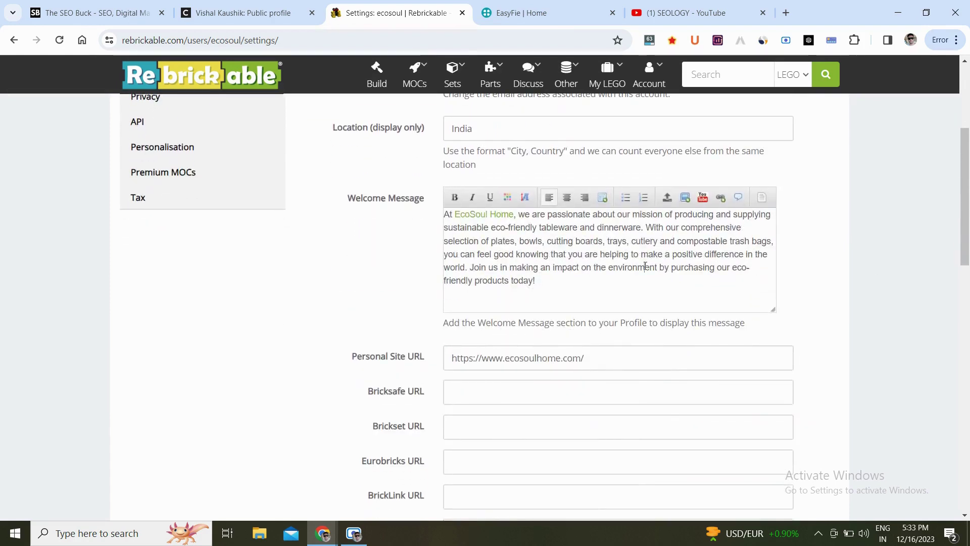
Replace the Welcome Message with 'Hi,' and a digital marketer, youtuber and blogger introduction.
{"action": "left_click", "coordinate": [629, 286]}
{"action": "key", "text": "ctrl+a"}
{"action": "key", "text": "BackSpace"}
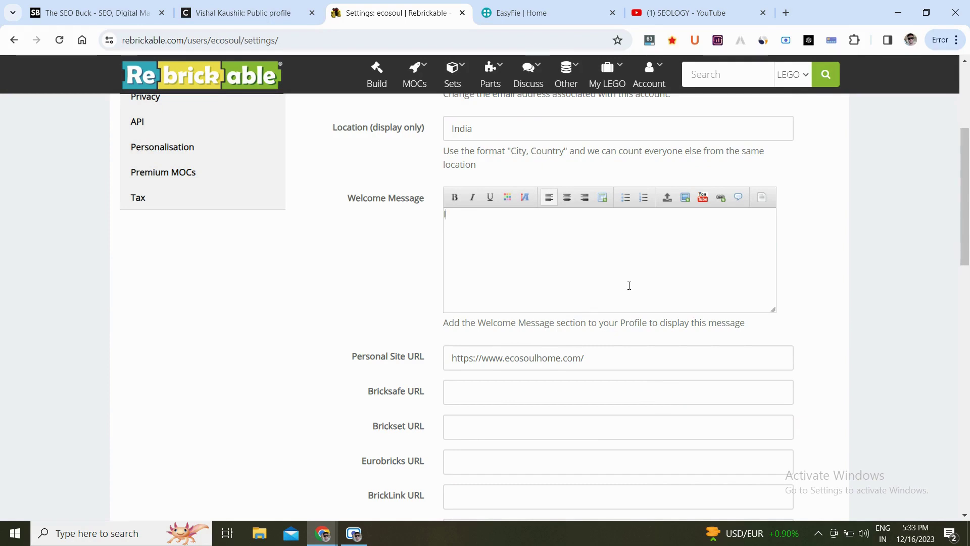
{"action": "type", "text": "Hi"}
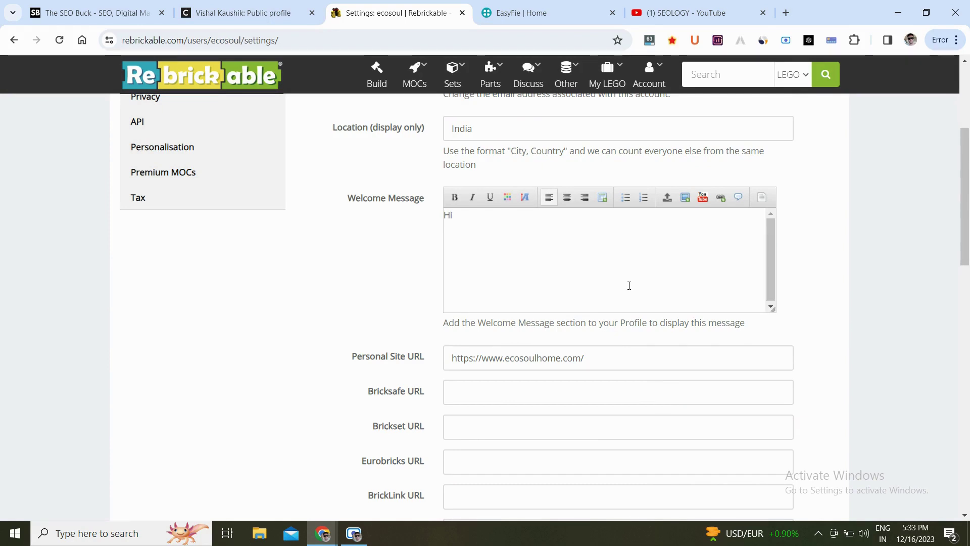
{"action": "type", "text": ","}
{"action": "key", "text": "Return"}
{"action": "key", "text": "Return"}
{"action": "type", "text": "Thanks for"}
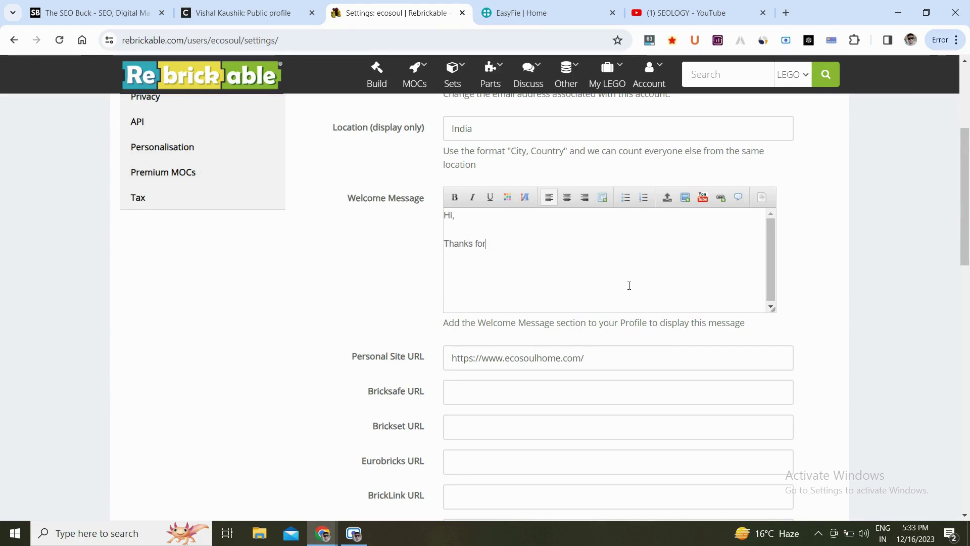
{"action": "type", "text": " visit"}
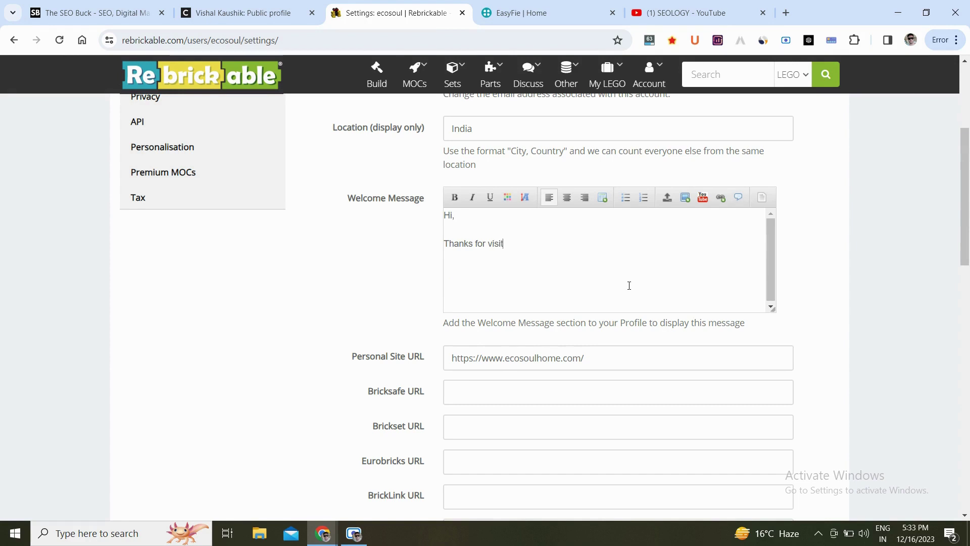
{"action": "type", "text": "ing my "}
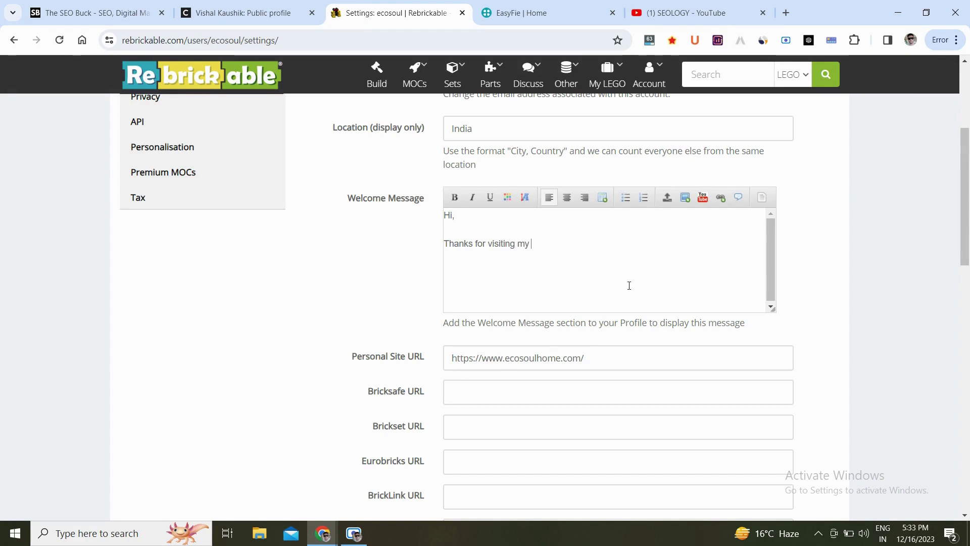
{"action": "type", "text": "profile. "}
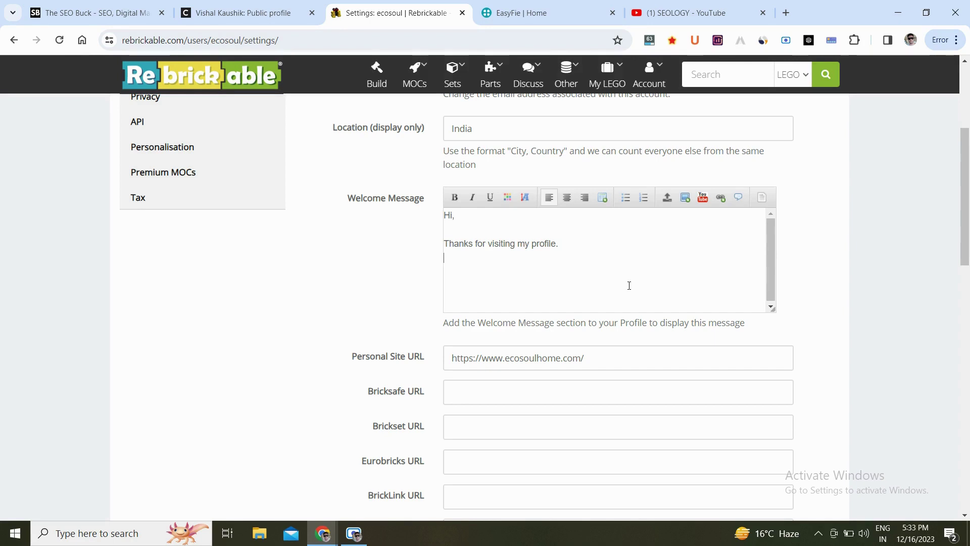
{"action": "type", "text": " am"}
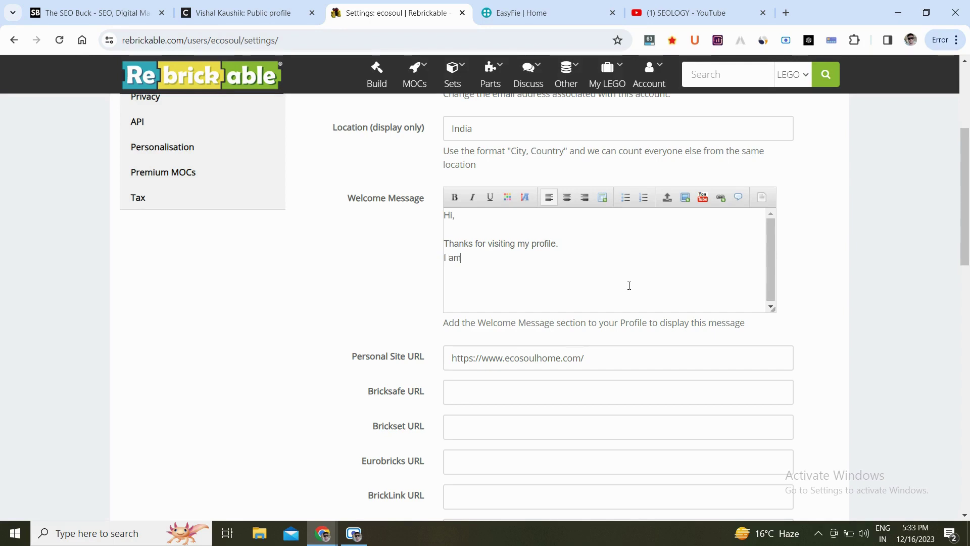
{"action": "type", "text": " a digital markete"}
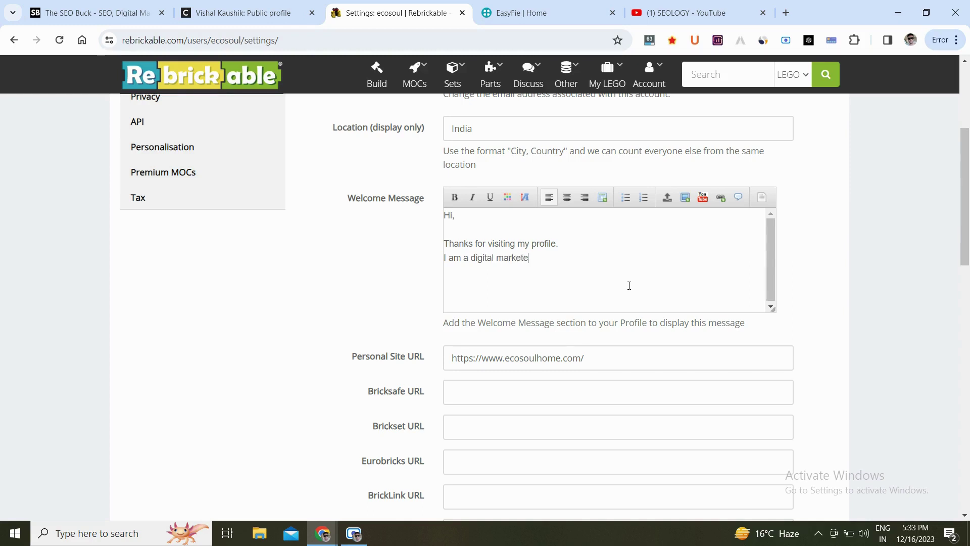
{"action": "type", "text": "r, youtuber and blo"}
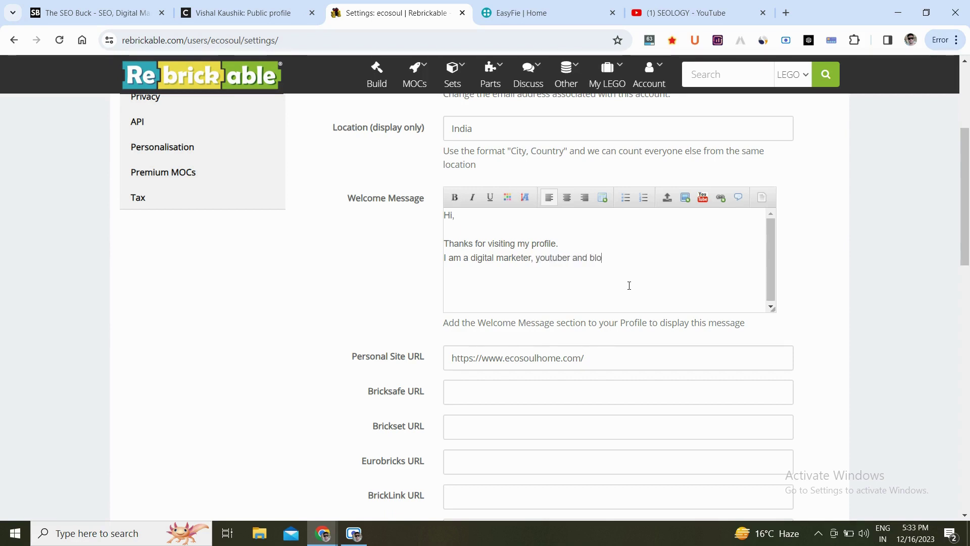
{"action": "type", "text": "gger"}
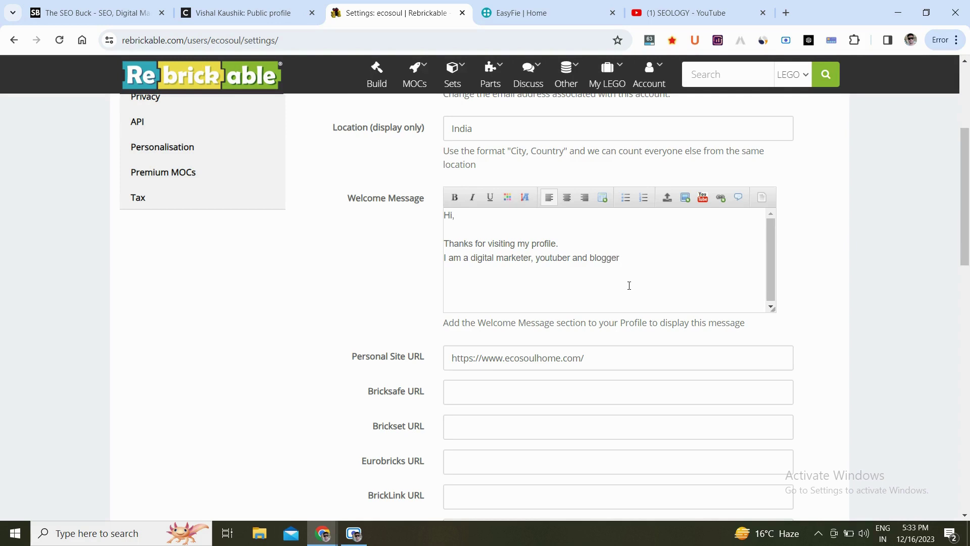
{"action": "type", "text": ". Please visit my website"}
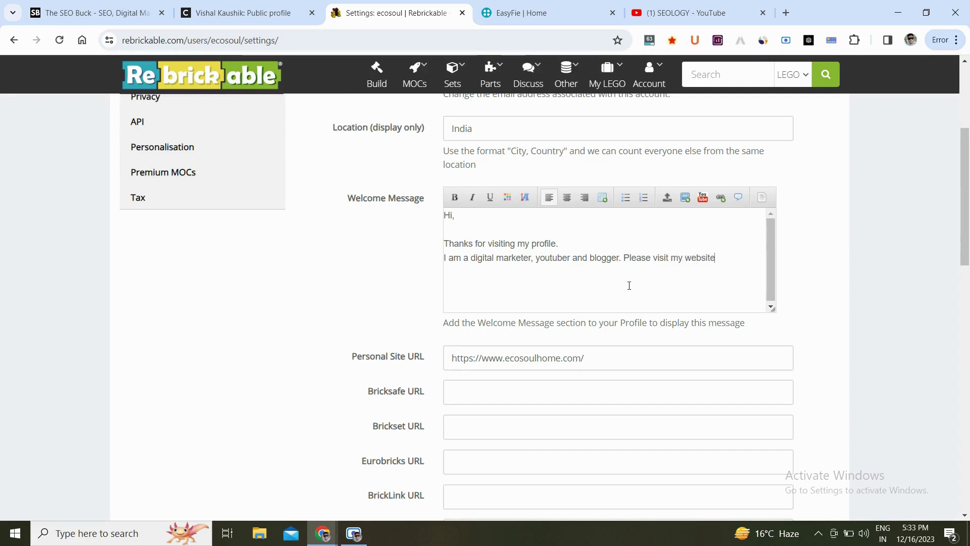
{"action": "type", "text": "s here"}
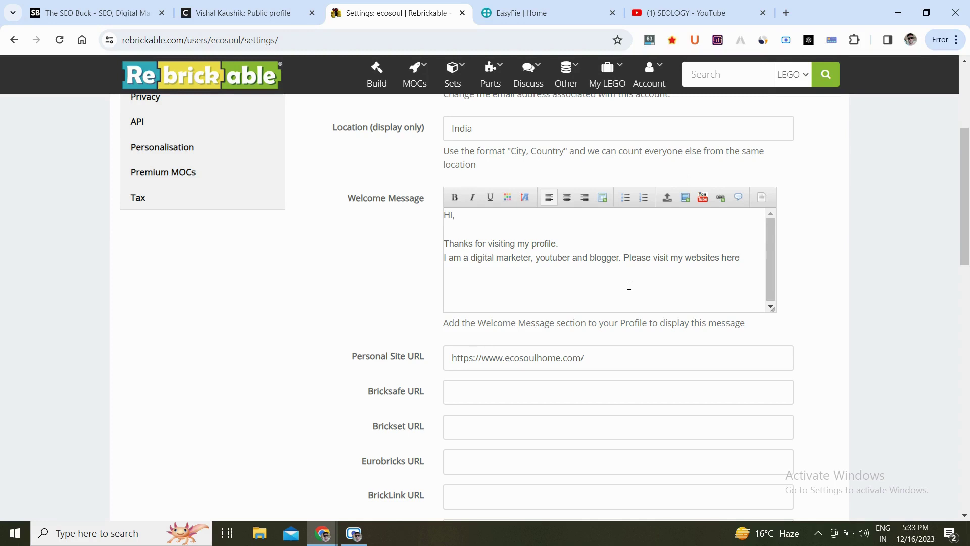
{"action": "type", "text": ":"}
Add a bulleted list naming High Rated Gabru and The SEO Buck.
{"action": "left_click", "coordinate": [626, 205]}
{"action": "type", "text": "High Rated Gabru"}
{"action": "key", "text": "Return"}
{"action": "type", "text": "The"}
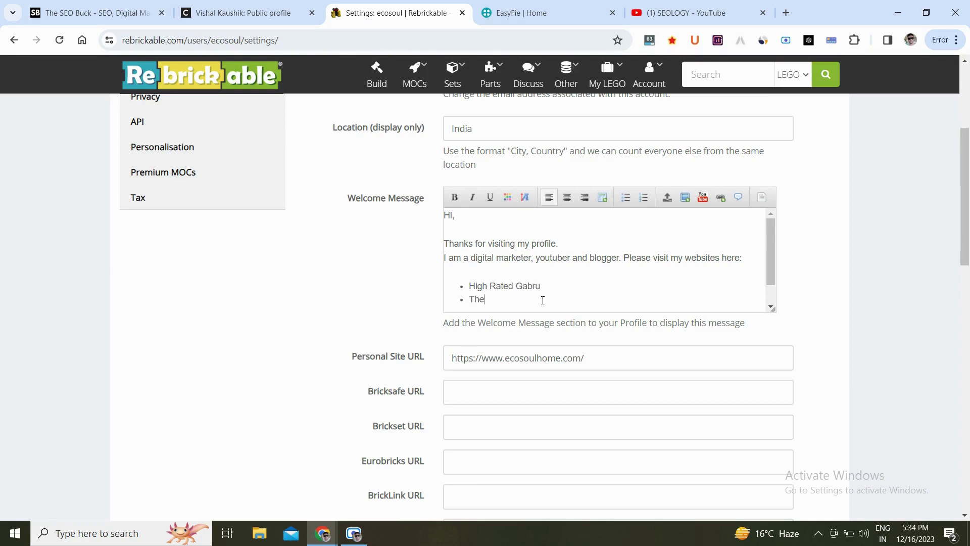
{"action": "type", "text": " SEO Buck"}
Load highratedgabru.com in a new tab and copy its address.
{"action": "left_click", "coordinate": [791, 15]}
{"action": "type", "text": "highratedgabru.com"}
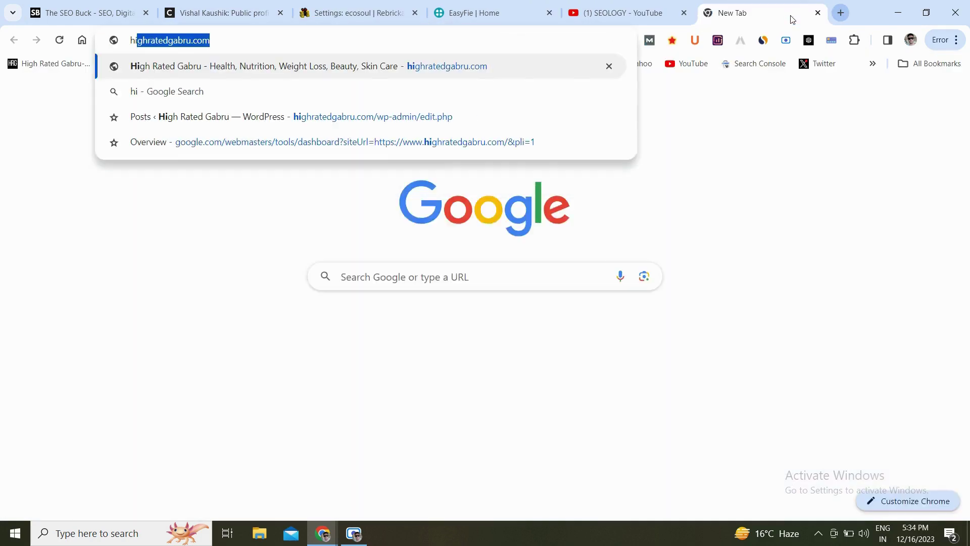
{"action": "key", "text": "Return"}
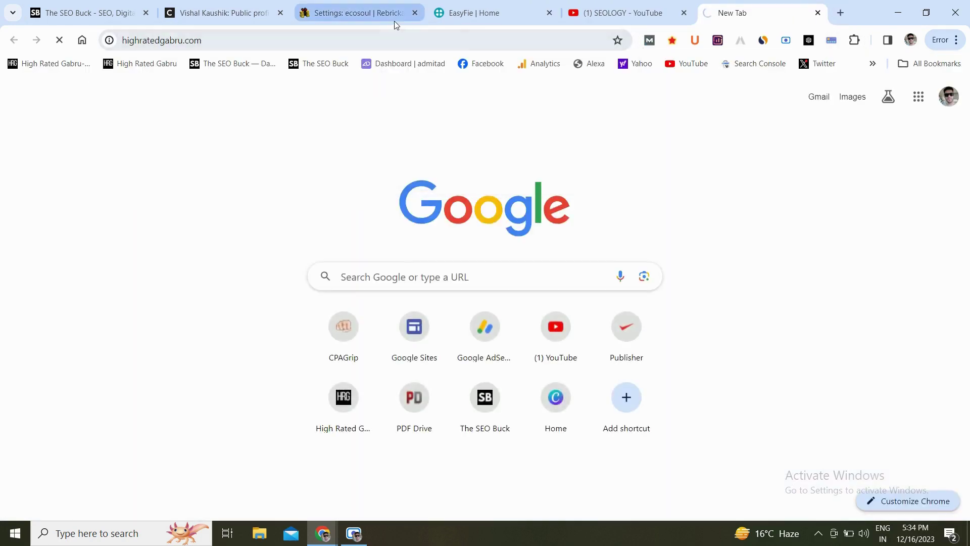
{"action": "left_click", "coordinate": [382, 36]}
{"action": "key", "text": "ctrl+c"}
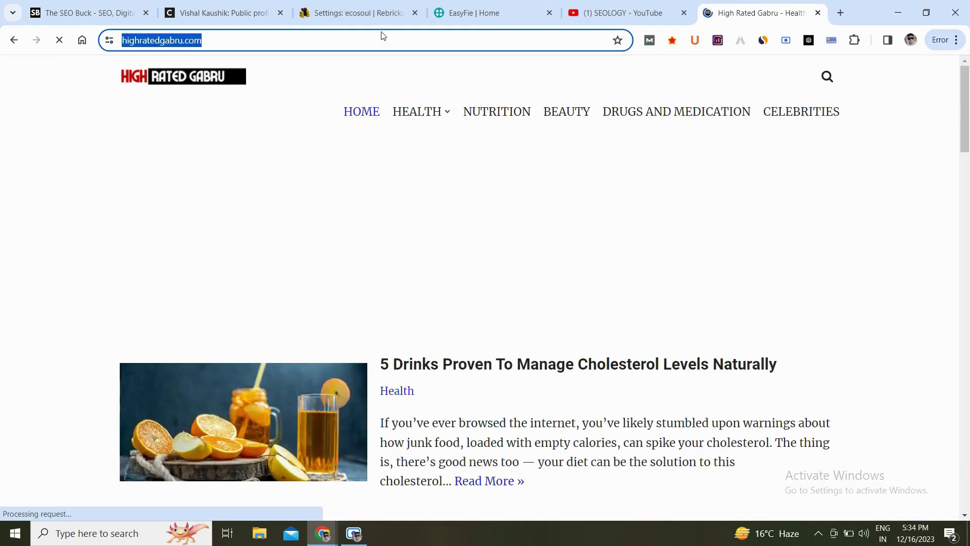
{"action": "left_click", "coordinate": [450, 8]}
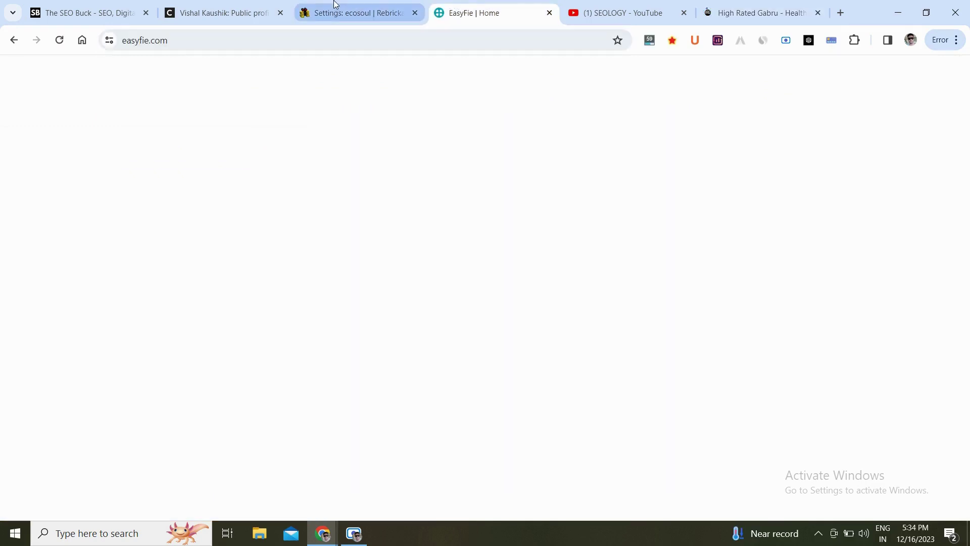
{"action": "left_click", "coordinate": [333, 4]}
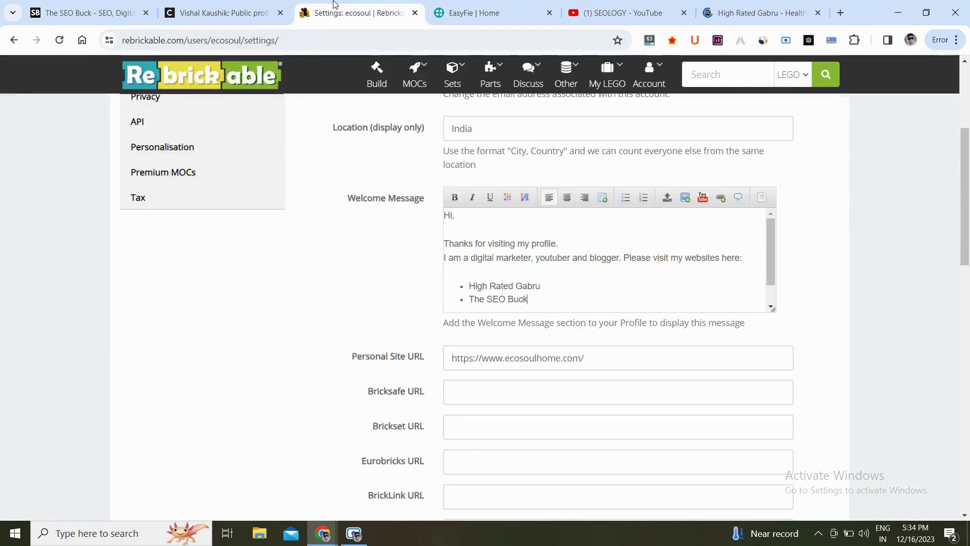
Link the High Rated Gabru bullet in the Welcome Message to highratedgabru.com.
{"action": "triple_click", "coordinate": [528, 287]}
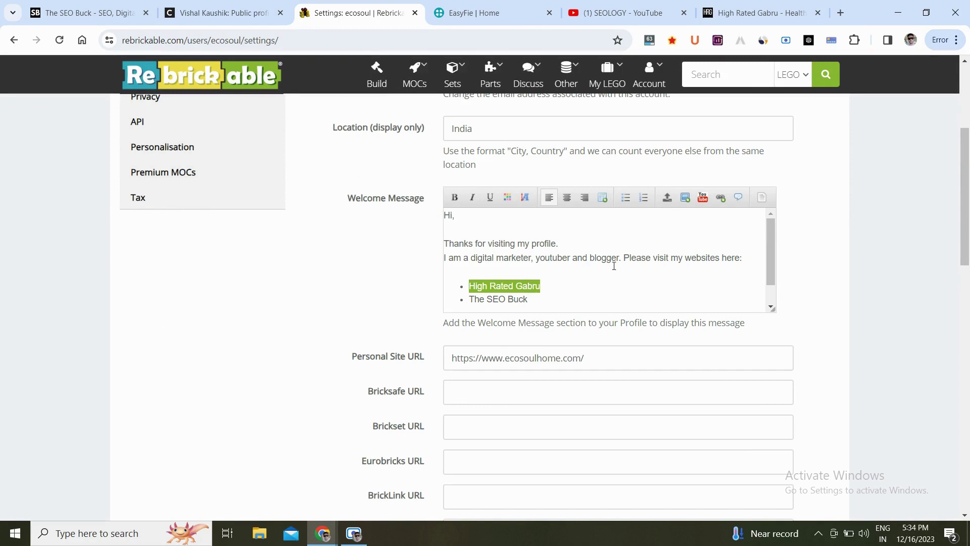
{"action": "left_click", "coordinate": [722, 199]}
{"action": "left_click", "coordinate": [729, 238]}
{"action": "key", "text": "ctrl+v"}
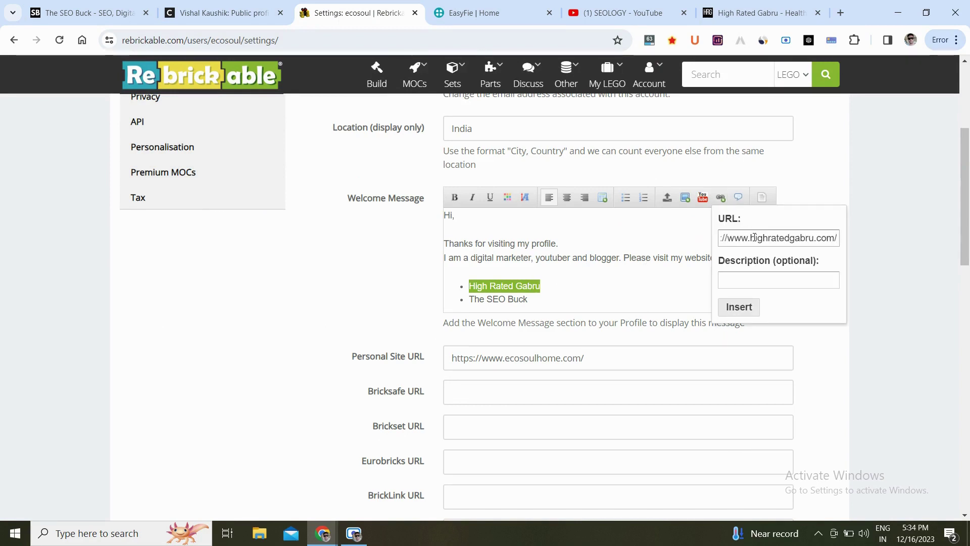
{"action": "left_click", "coordinate": [739, 307]}
{"action": "left_click", "coordinate": [620, 297]}
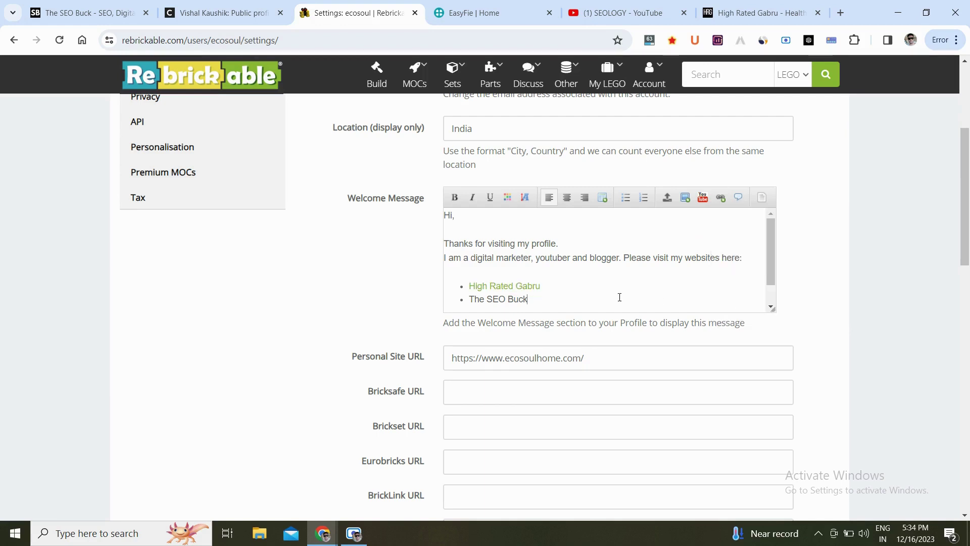
Link The SEO Buck bullet to the copied theseobuck.com address.
{"action": "triple_click", "coordinate": [510, 298]}
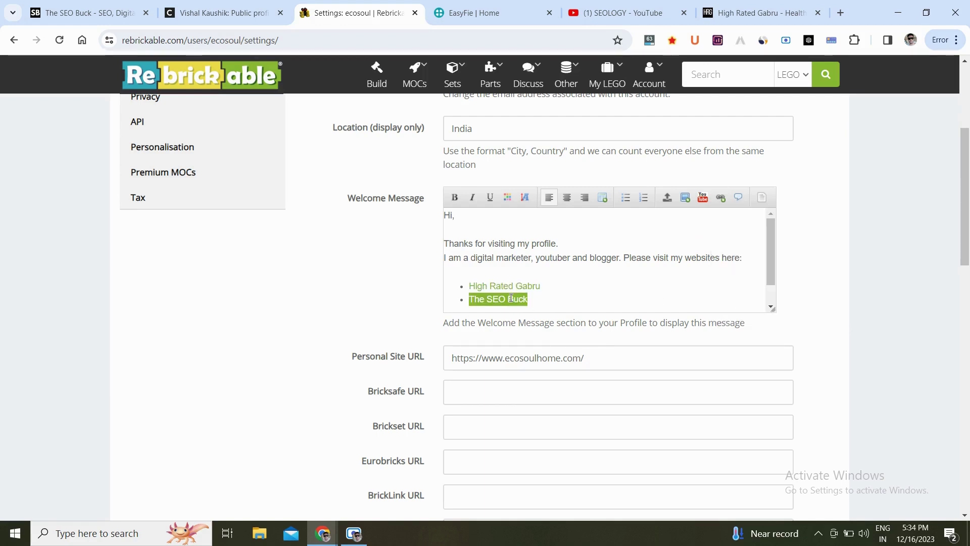
{"action": "left_click", "coordinate": [108, 9]}
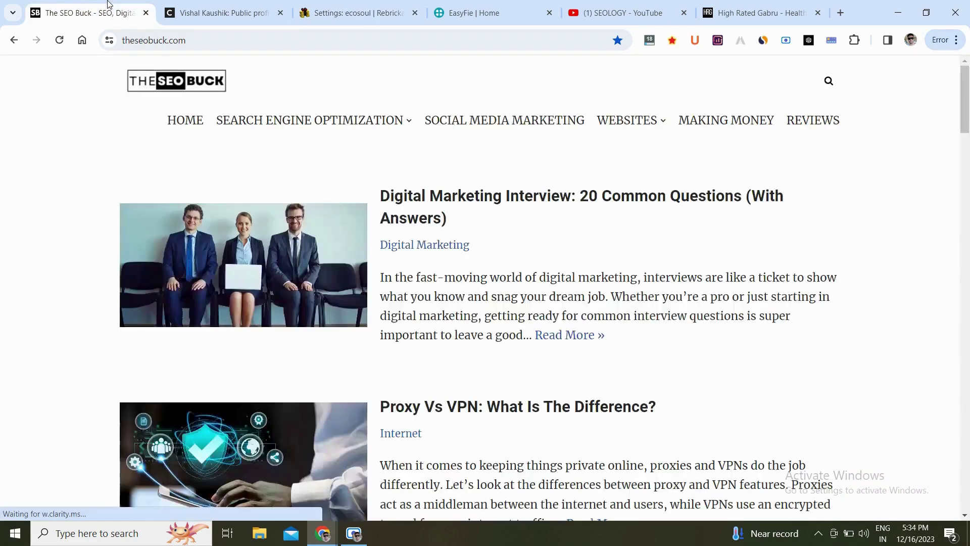
{"action": "left_click", "coordinate": [161, 41]}
{"action": "key", "text": "ctrl+c"}
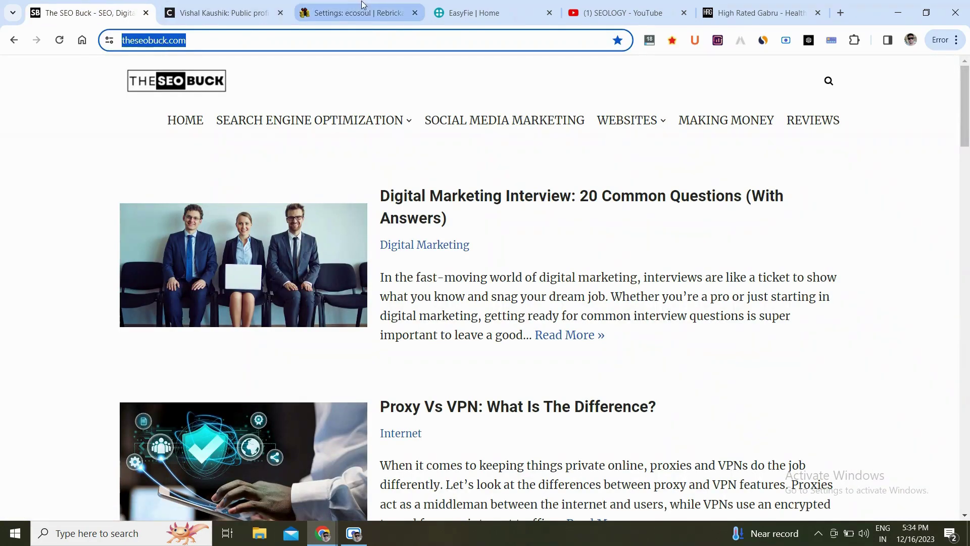
{"action": "left_click", "coordinate": [364, 10]}
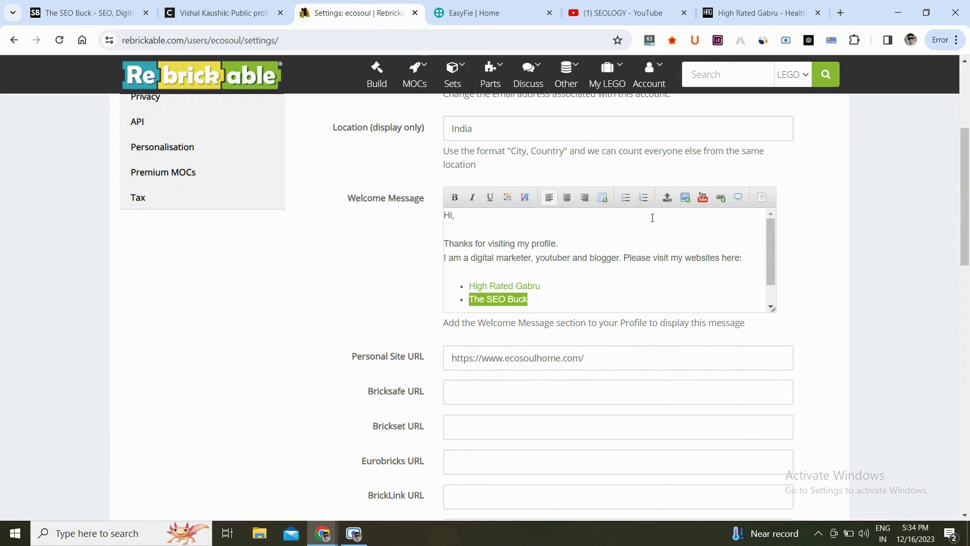
{"action": "left_click", "coordinate": [721, 198]}
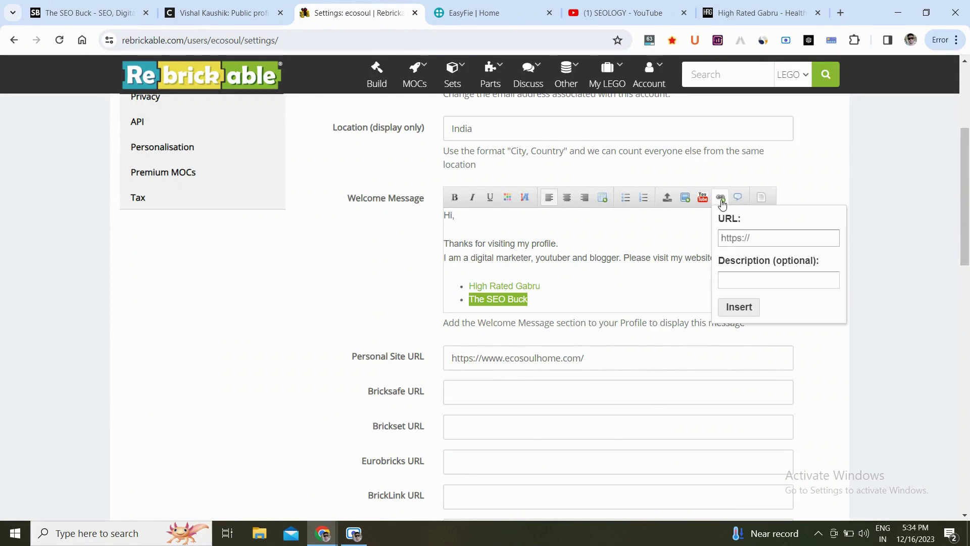
{"action": "key", "text": "ctrl+v"}
{"action": "left_click", "coordinate": [739, 307]}
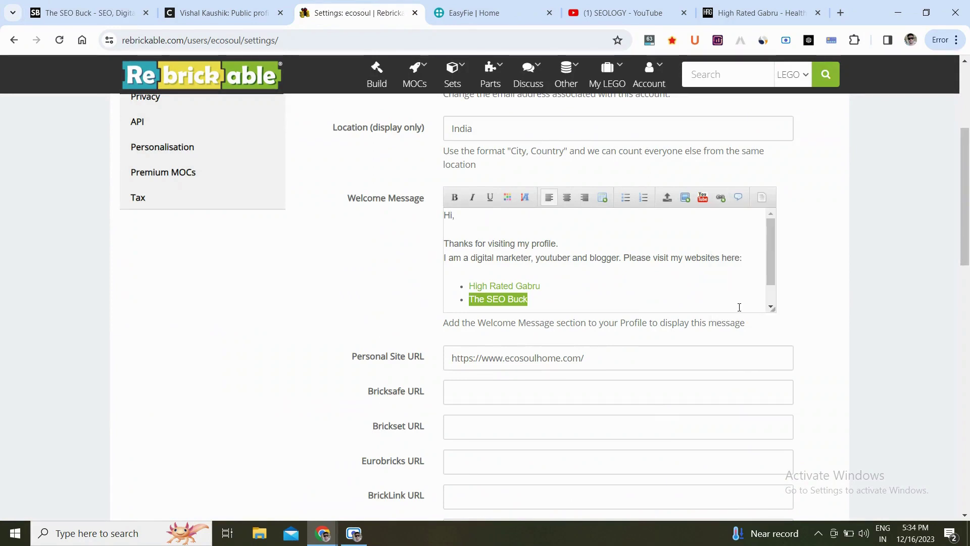
{"action": "left_click", "coordinate": [663, 267]}
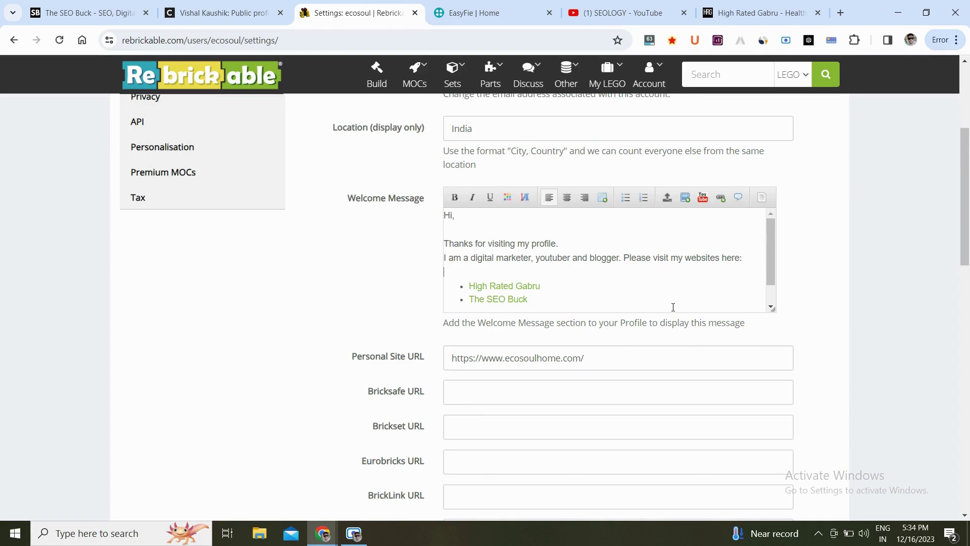
{"action": "scroll", "coordinate": [550, 359], "scroll_direction": "down", "scroll_amount": 2}
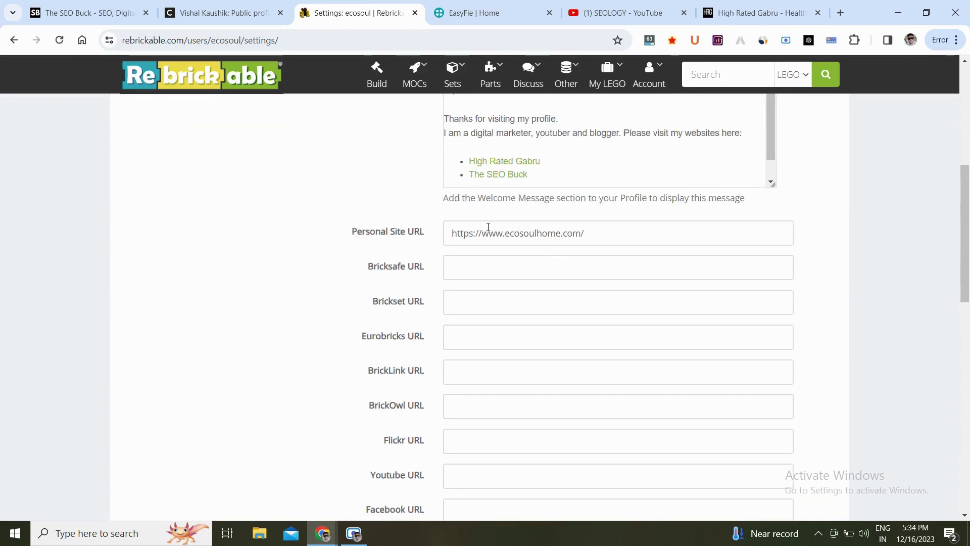
{"action": "left_click", "coordinate": [710, 13]}
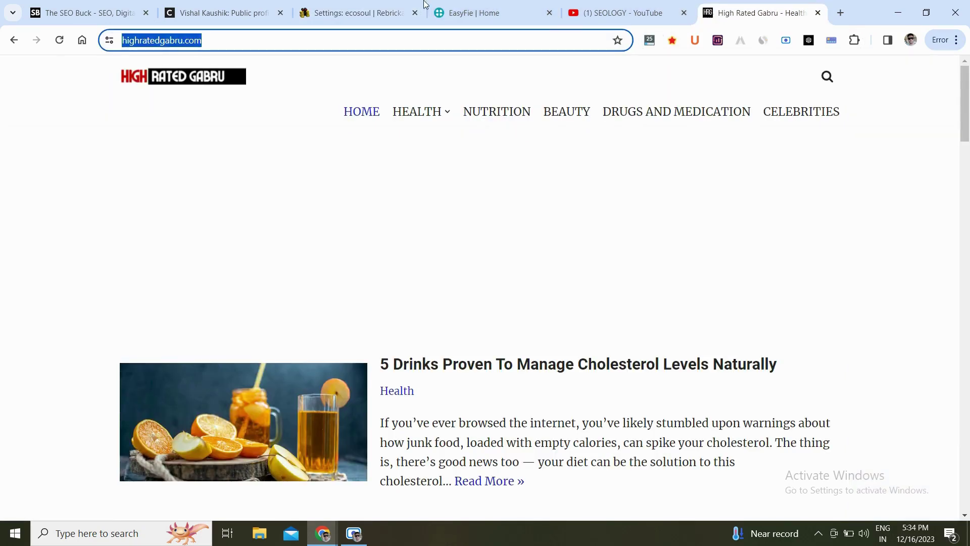
{"action": "left_click", "coordinate": [410, 8]}
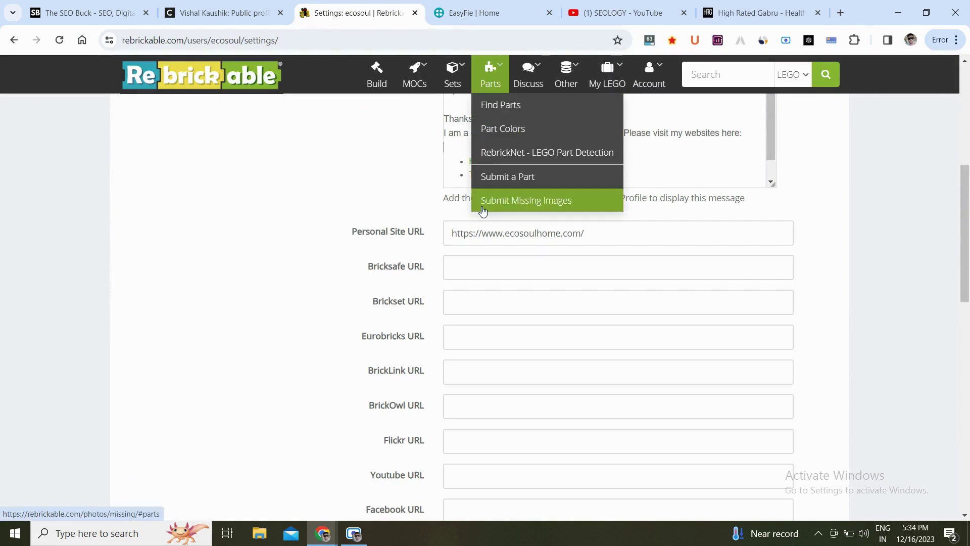
{"action": "triple_click", "coordinate": [496, 235]}
{"action": "key", "text": "BackSpace"}
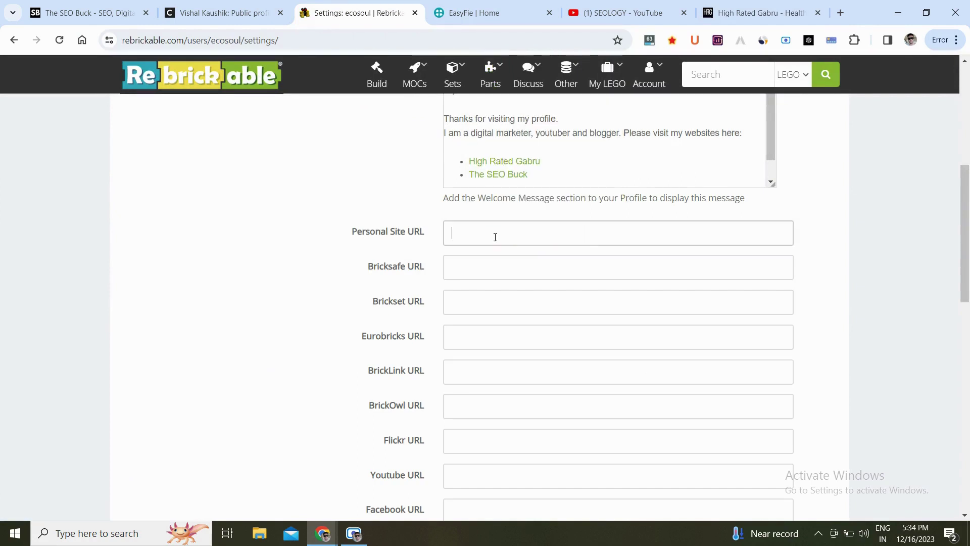
{"action": "type", "text": "https://www.highratedgabru.com/"}
Save the Rebrickable profile changes and review the updated page.
{"action": "scroll", "coordinate": [871, 281], "scroll_direction": "down", "scroll_amount": 10}
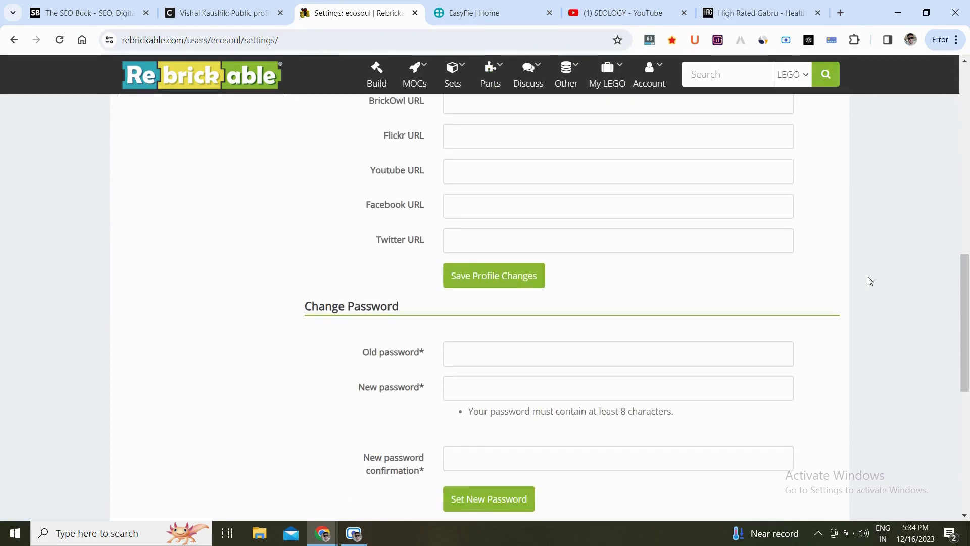
{"action": "scroll", "coordinate": [494, 305], "scroll_direction": "up", "scroll_amount": 4}
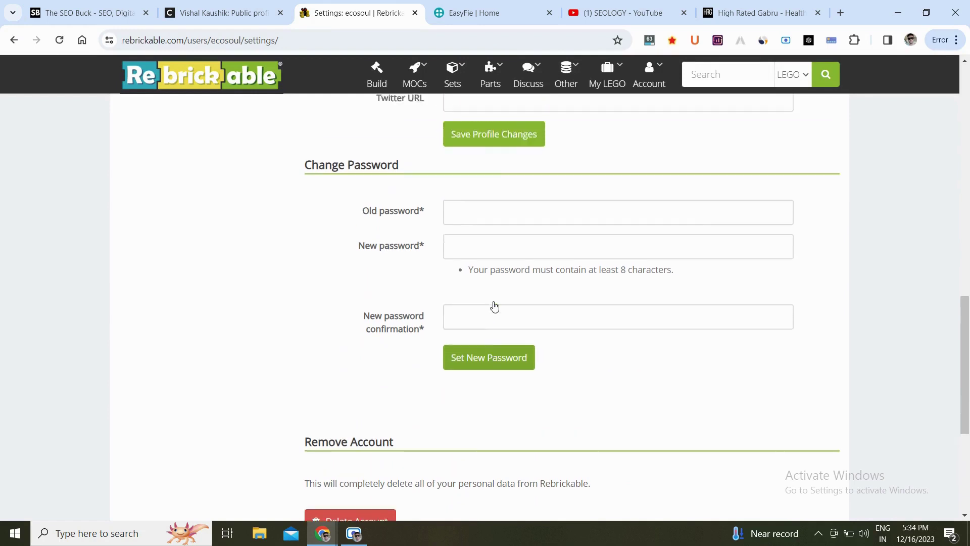
{"action": "left_click", "coordinate": [504, 286]}
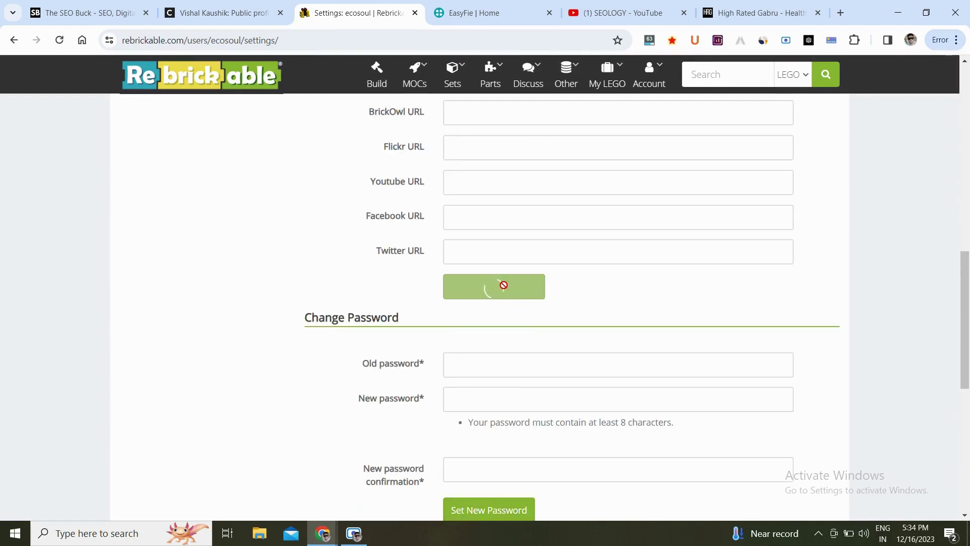
{"action": "scroll", "coordinate": [616, 311], "scroll_direction": "down", "scroll_amount": 1}
{"action": "scroll", "coordinate": [616, 310], "scroll_direction": "down", "scroll_amount": 3}
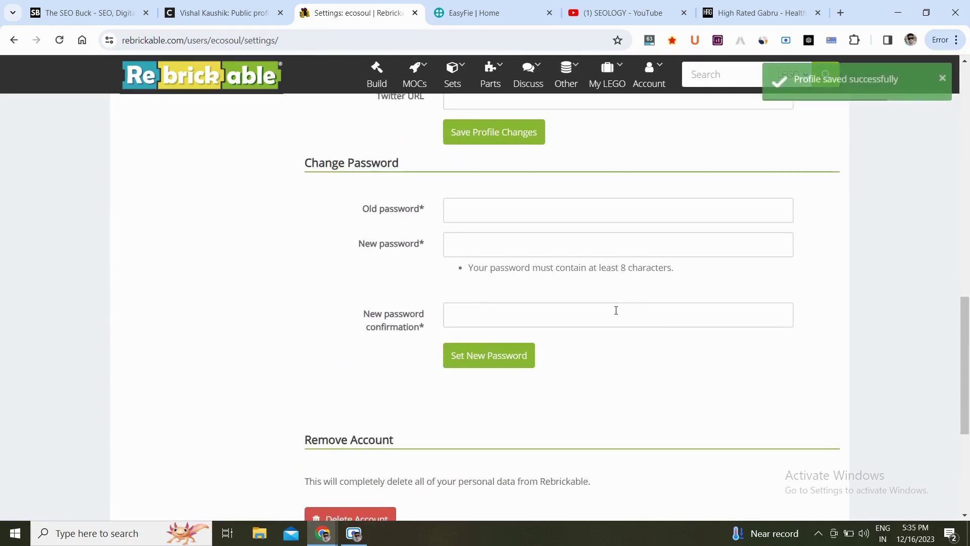
{"action": "scroll", "coordinate": [616, 311], "scroll_direction": "up", "scroll_amount": 10}
{"action": "scroll", "coordinate": [616, 314], "scroll_direction": "up", "scroll_amount": 5}
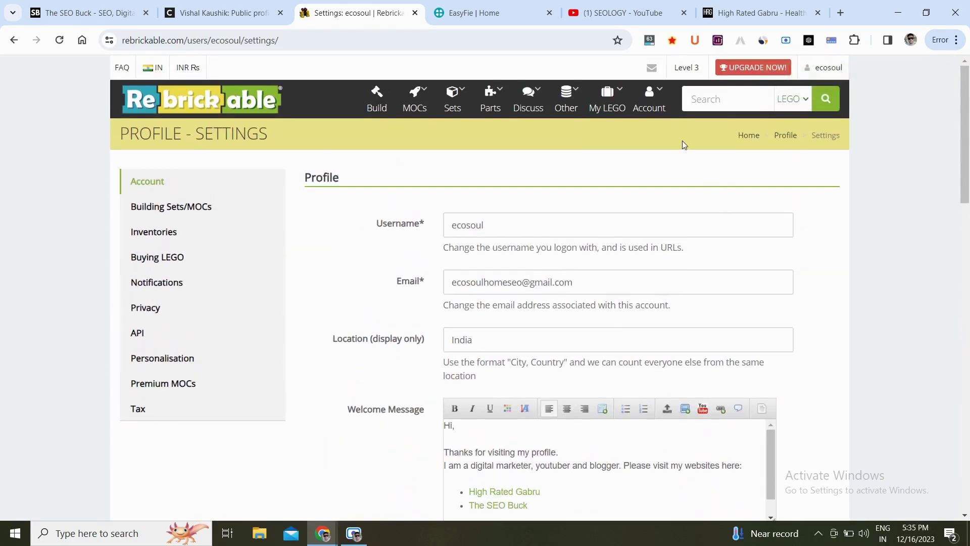
On the MOC Photos page, inspect the highratedgabru.com link's HTML, then show MozBar metrics.
{"action": "mouse_move", "coordinate": [656, 105]}
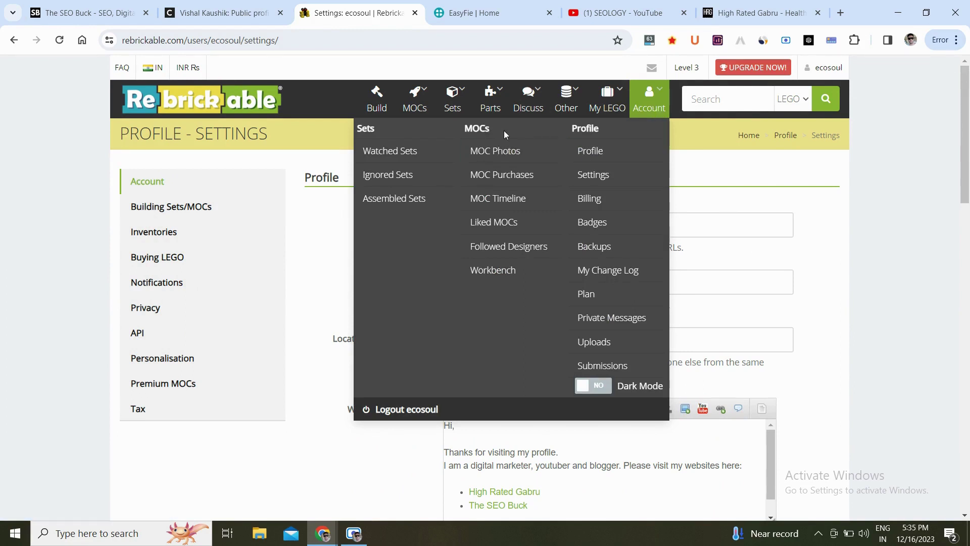
{"action": "left_click", "coordinate": [531, 154]}
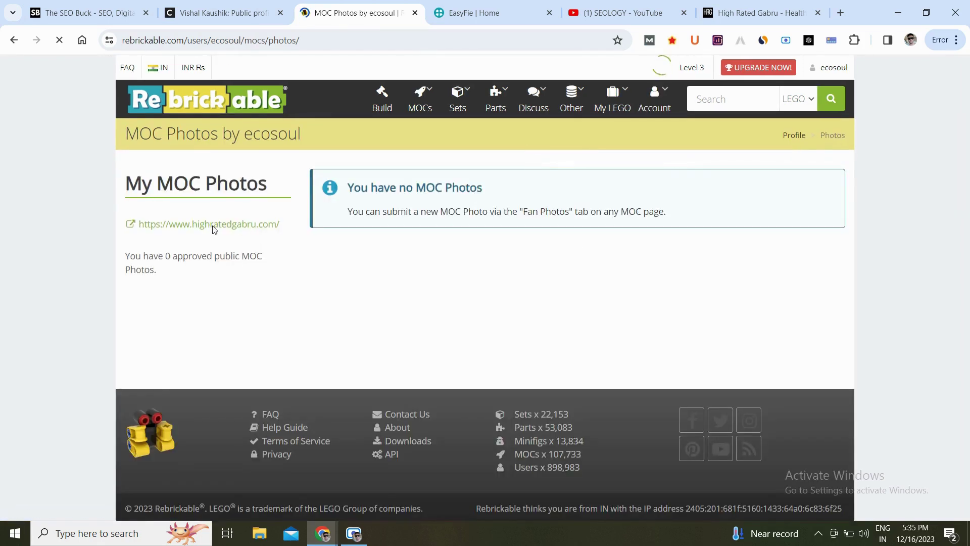
{"action": "right_click", "coordinate": [231, 226]}
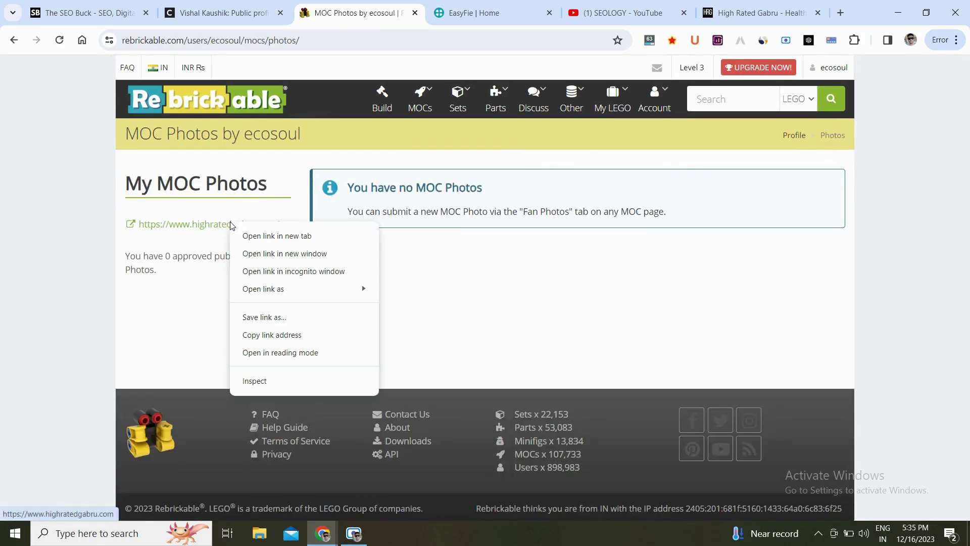
{"action": "left_click", "coordinate": [279, 386]}
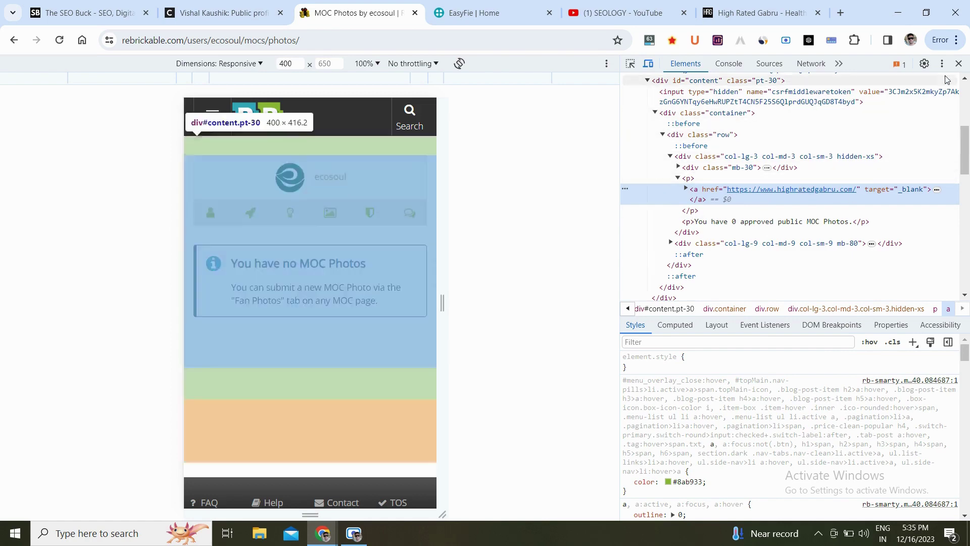
{"action": "left_click", "coordinate": [959, 64]}
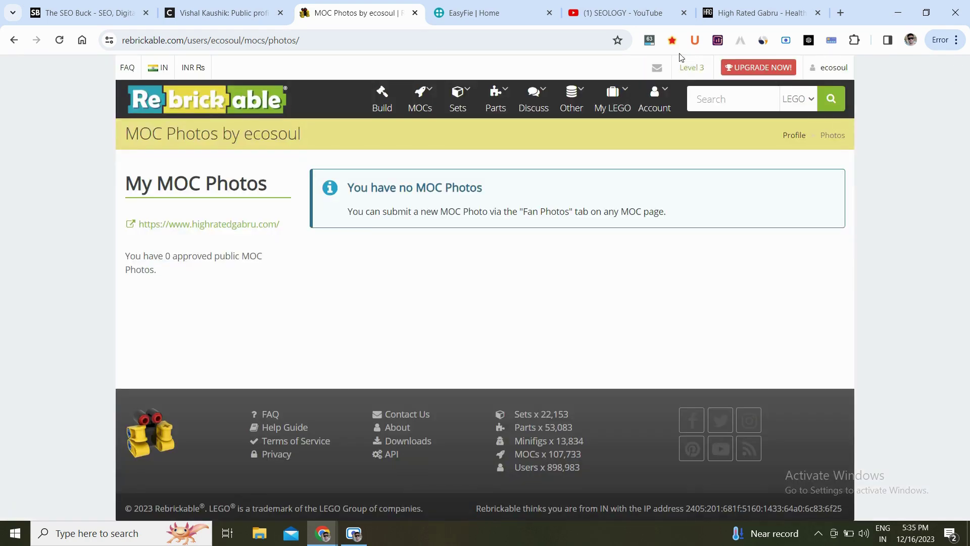
{"action": "left_click", "coordinate": [649, 41]}
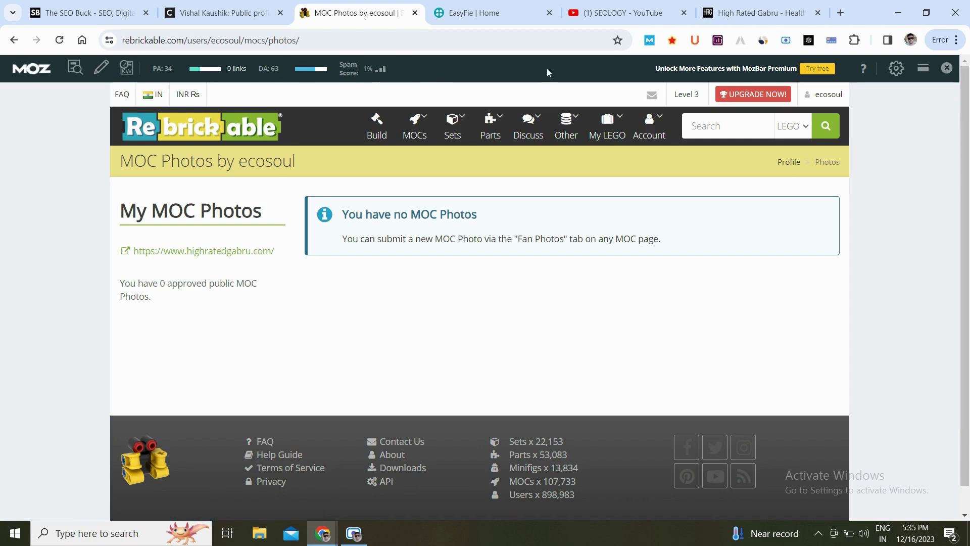
Review rebrickable.com's Similarweb stats (United States 28.6%, Direct 58.05%), then close it and disable MozBar.
{"action": "left_click", "coordinate": [763, 40]}
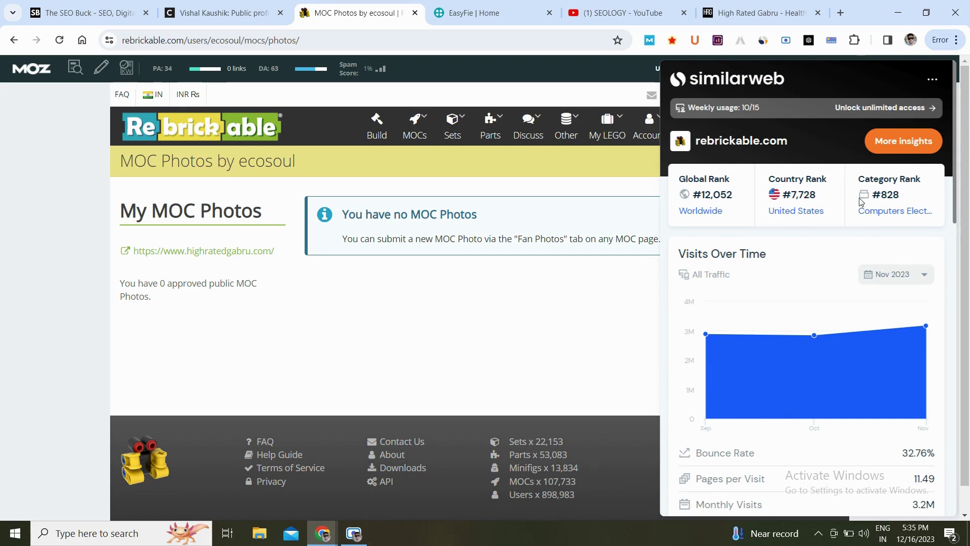
{"action": "scroll", "coordinate": [890, 254], "scroll_direction": "down", "scroll_amount": 3}
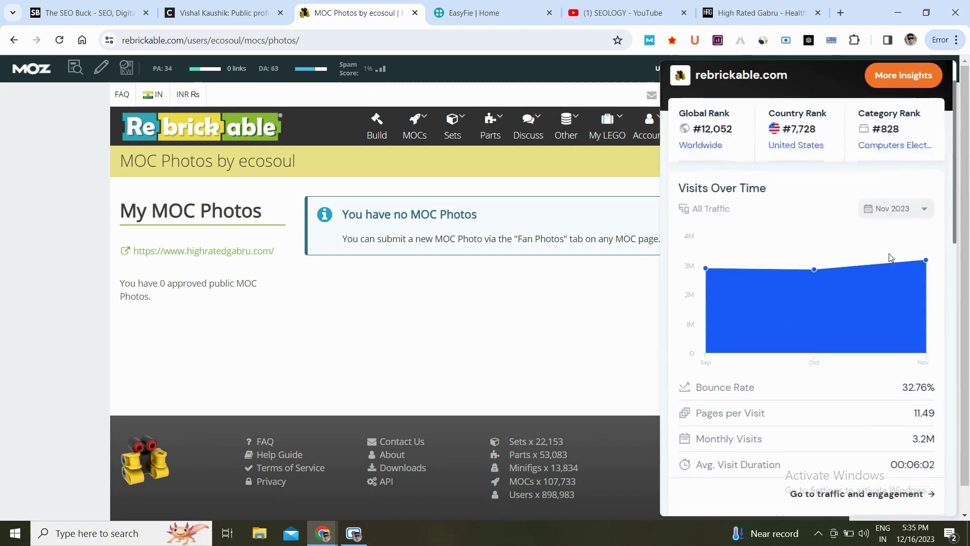
{"action": "scroll", "coordinate": [889, 258], "scroll_direction": "down", "scroll_amount": 1}
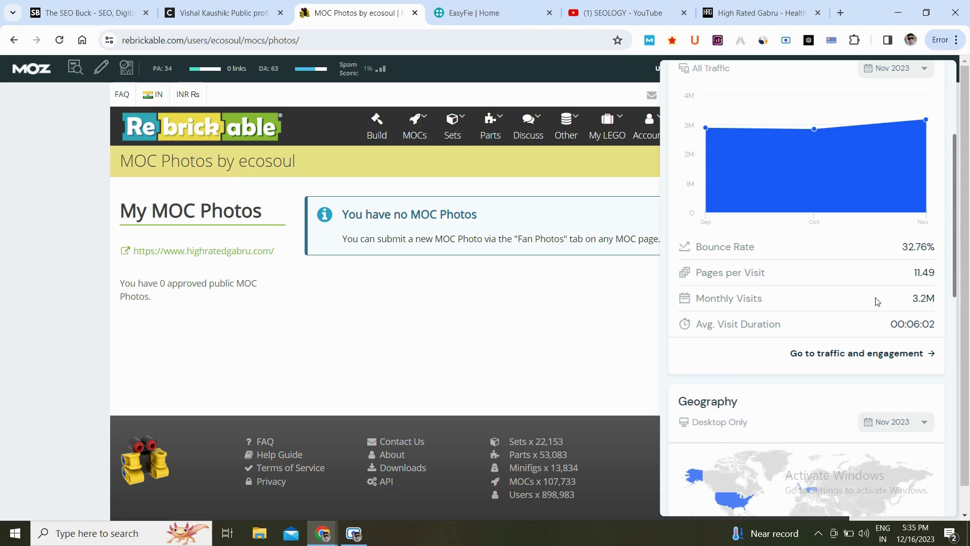
{"action": "scroll", "coordinate": [936, 294], "scroll_direction": "down", "scroll_amount": 8}
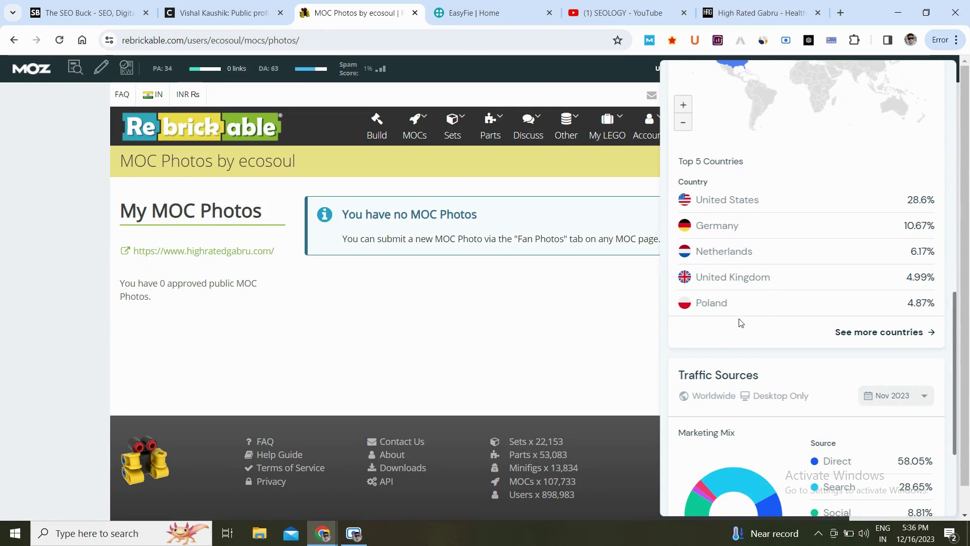
{"action": "scroll", "coordinate": [767, 312], "scroll_direction": "down", "scroll_amount": 3}
{"action": "scroll", "coordinate": [768, 312], "scroll_direction": "down", "scroll_amount": 1}
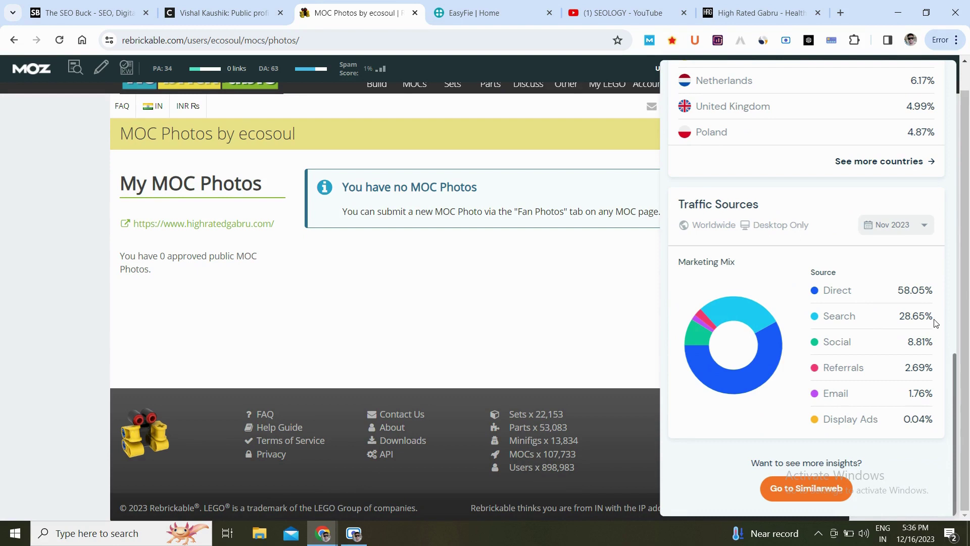
{"action": "left_click", "coordinate": [563, 299]}
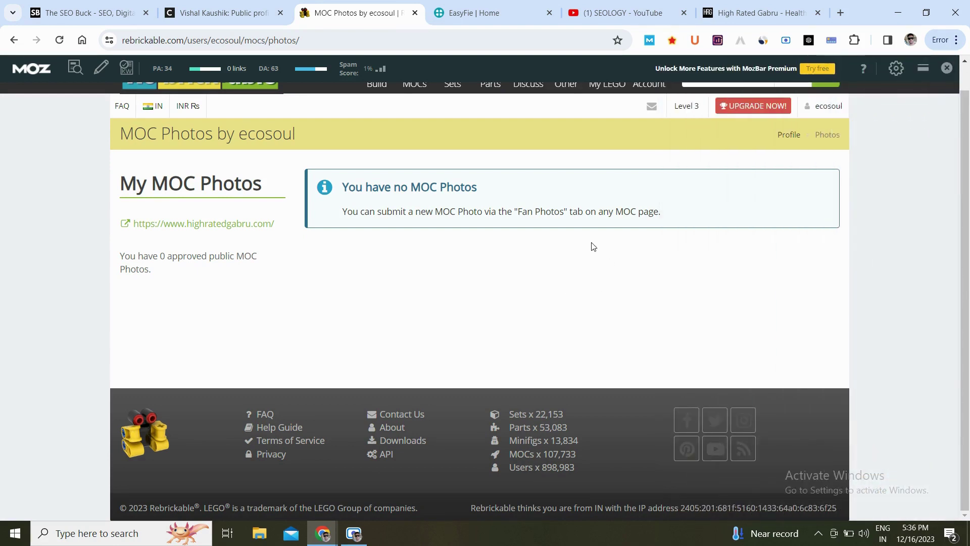
{"action": "scroll", "coordinate": [594, 246], "scroll_direction": "up", "scroll_amount": 1}
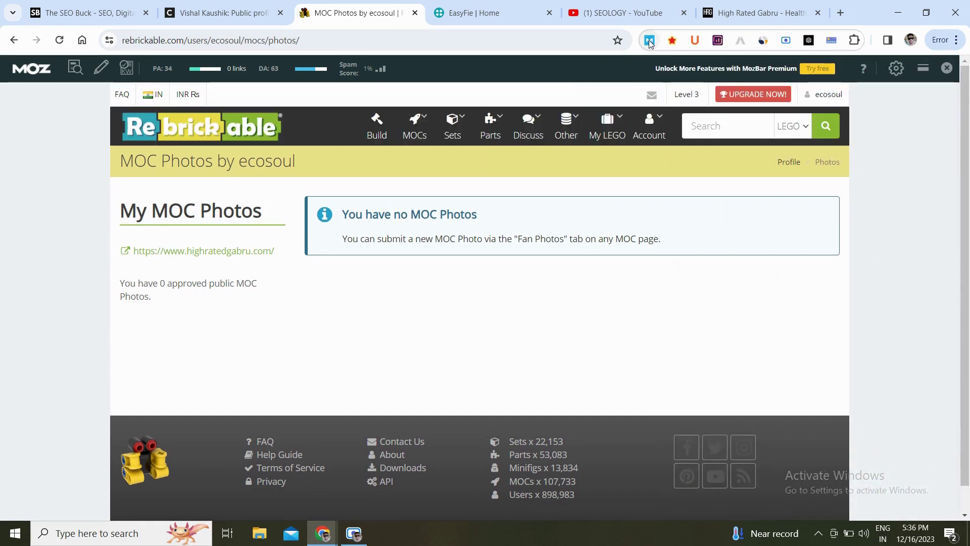
{"action": "left_click", "coordinate": [650, 40]}
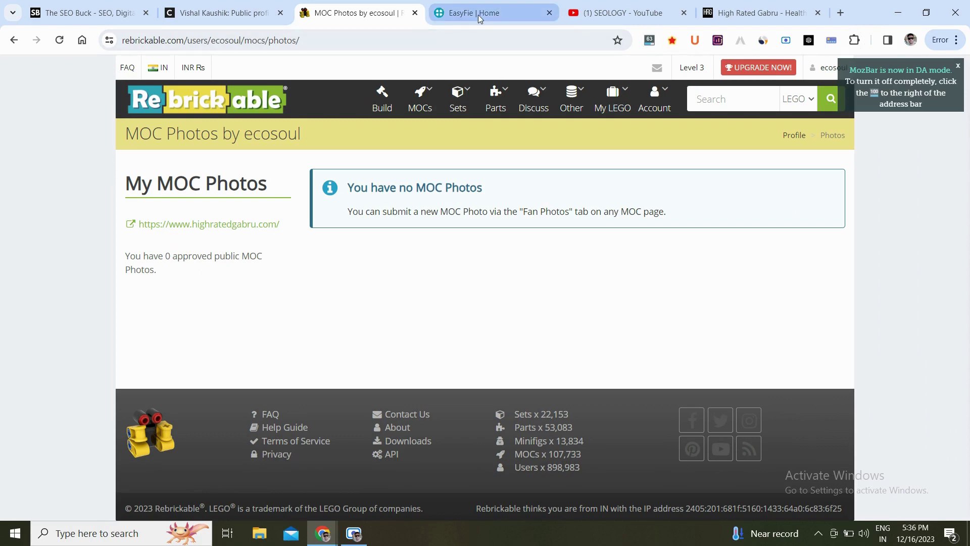
Log in to EasyFie with the saved username and the account password.
{"action": "left_click", "coordinate": [478, 15]}
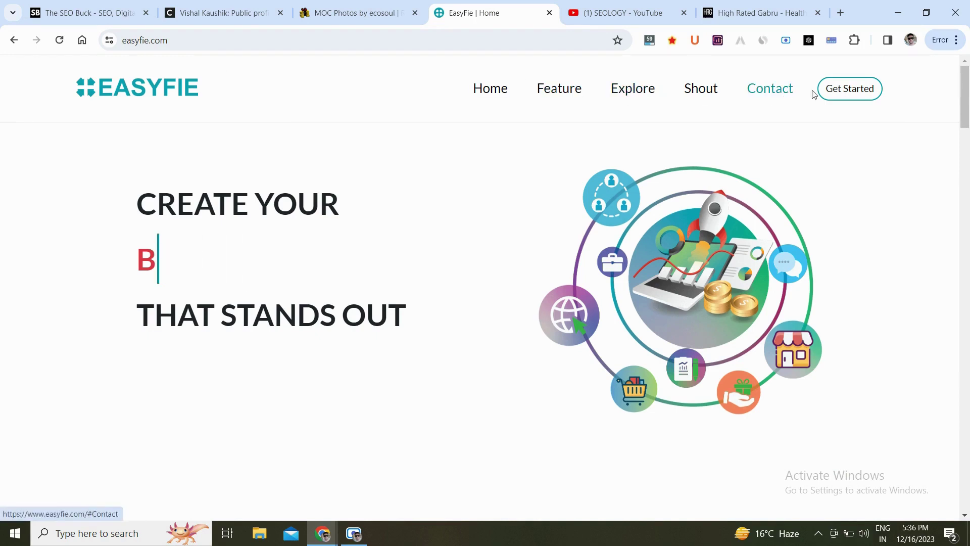
{"action": "left_click", "coordinate": [862, 89]}
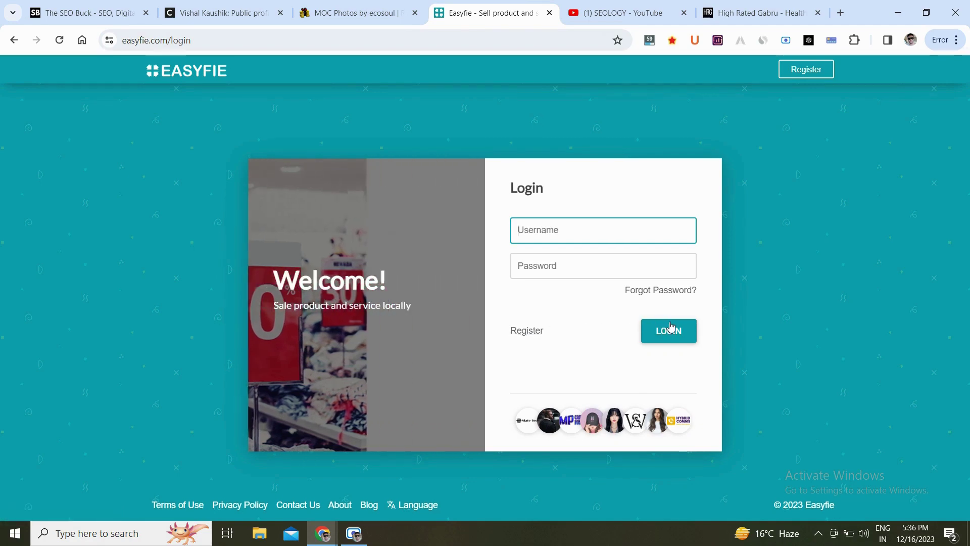
{"action": "type", "text": "ecosoul"}
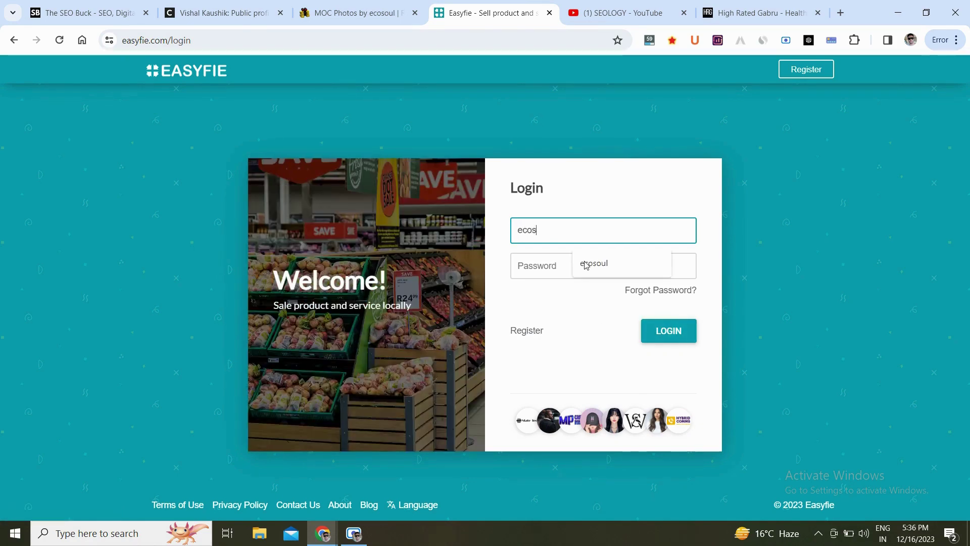
{"action": "left_click", "coordinate": [585, 261]}
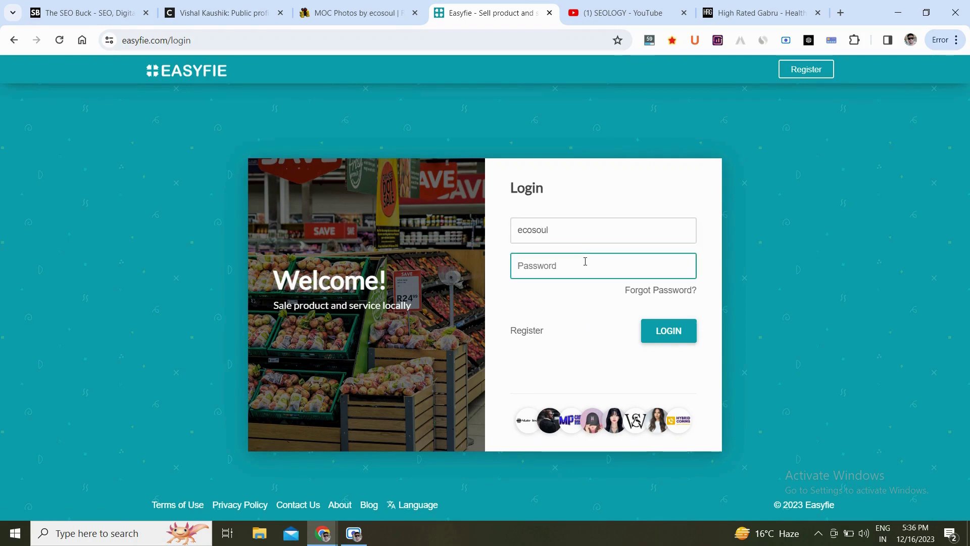
{"action": "type", "text": "******"}
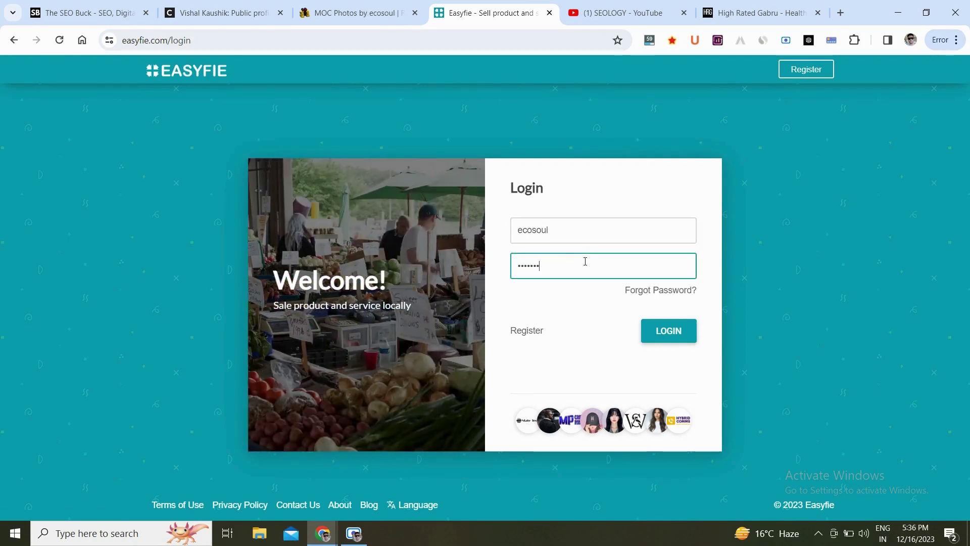
{"action": "type", "text": "*****"}
{"action": "key", "text": "Return"}
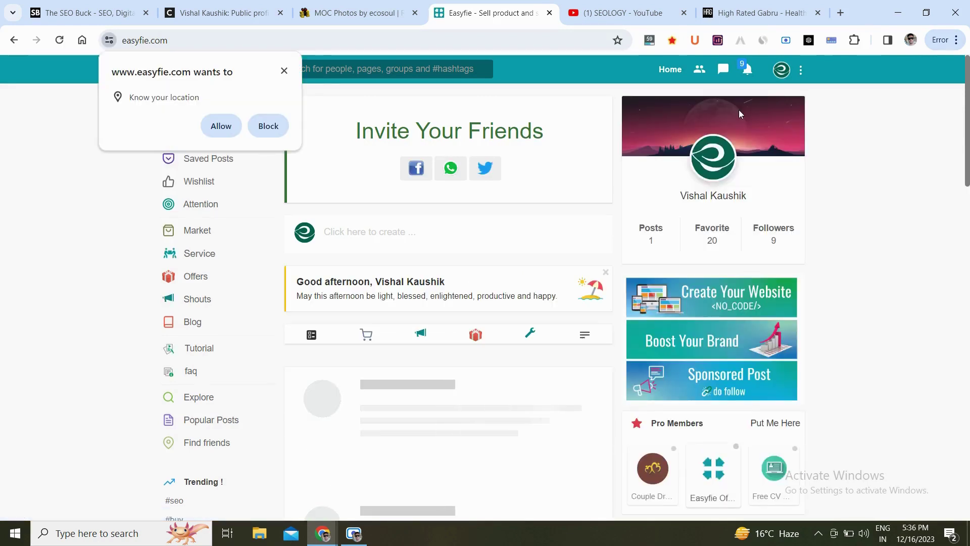
Decline the location request and go to Profile Settings from the account menu.
{"action": "left_click", "coordinate": [284, 71]}
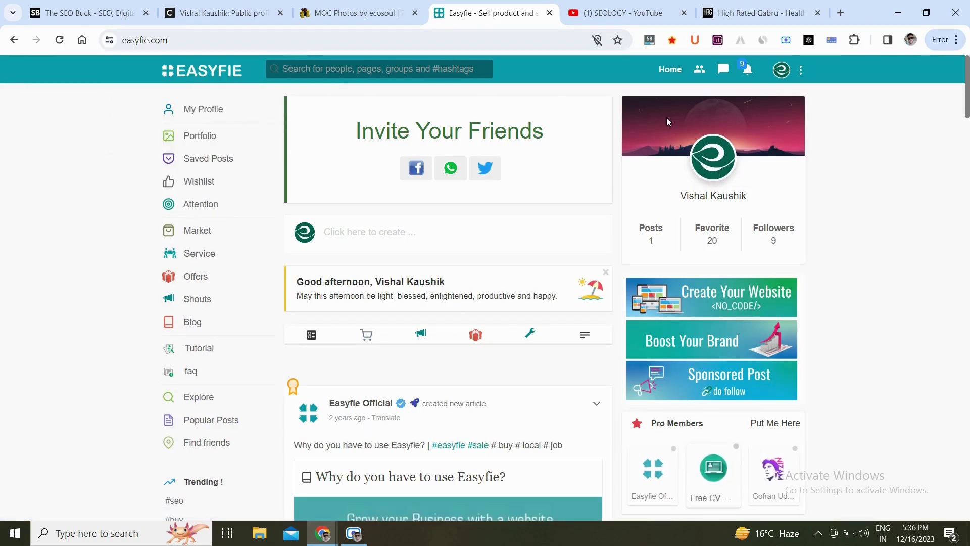
{"action": "left_click", "coordinate": [791, 74]}
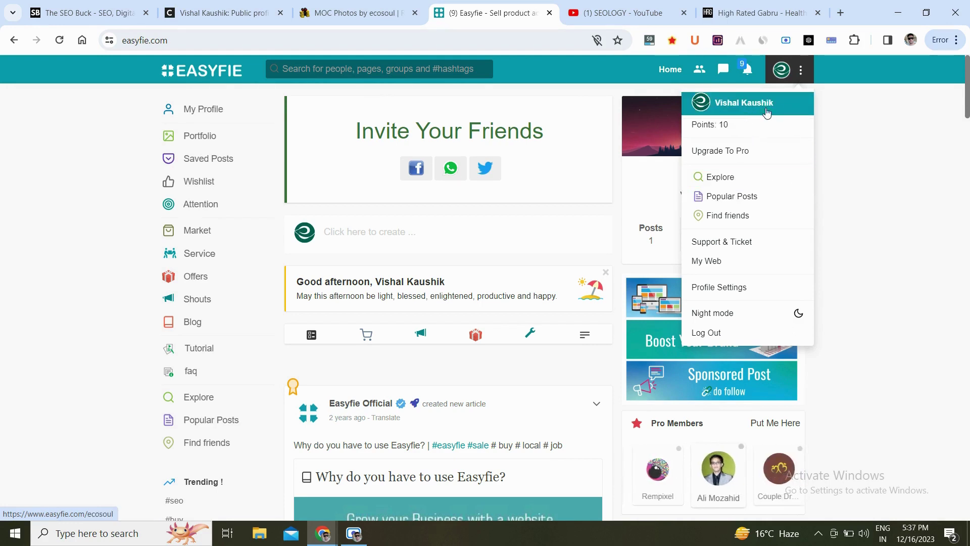
{"action": "left_click", "coordinate": [758, 289]}
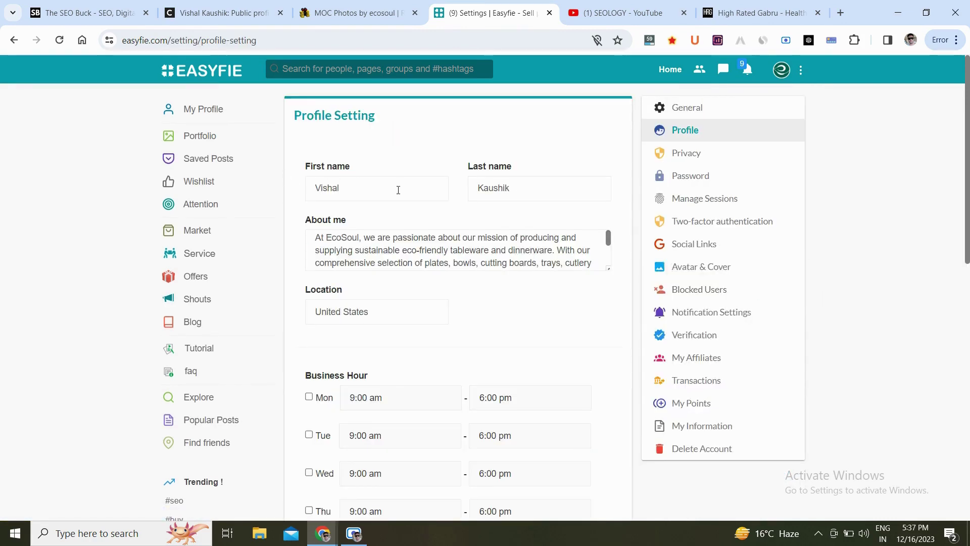
Replace the About me text with 'I am a dihital marketer, youtuber and blogger.'.
{"action": "left_click", "coordinate": [473, 246]}
{"action": "key", "text": "ctrl+a"}
{"action": "key", "text": "BackSpace"}
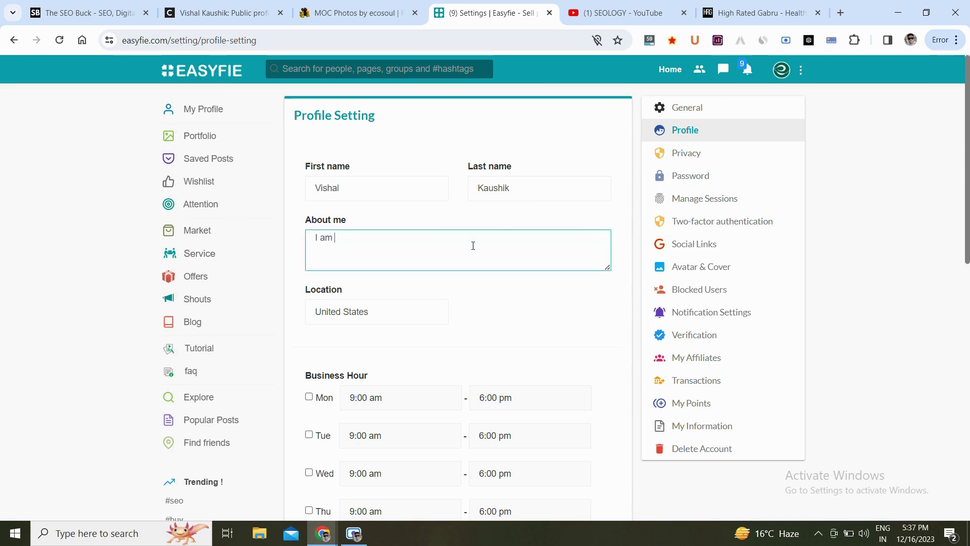
{"action": "type", "text": "I am a di"}
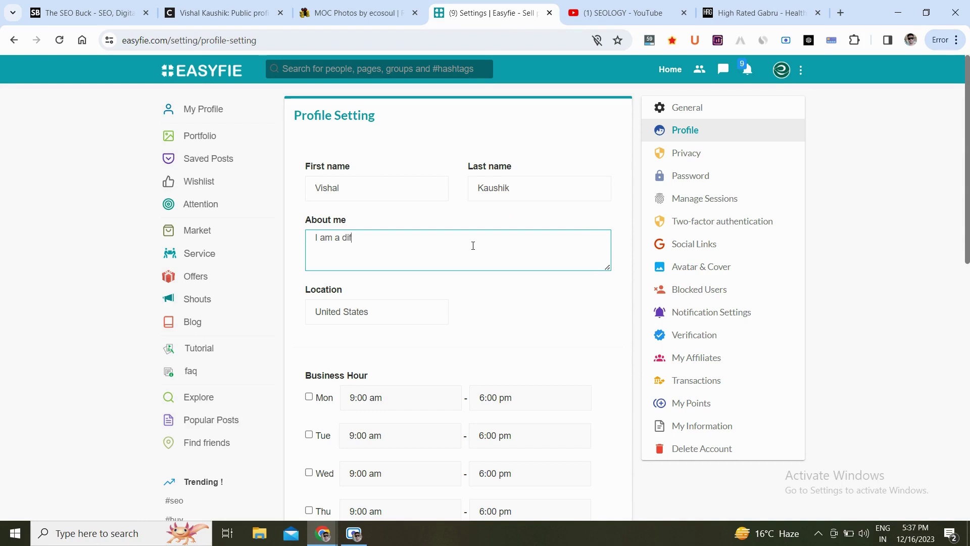
{"action": "type", "text": "f"}
{"action": "key", "text": "BackSpace"}
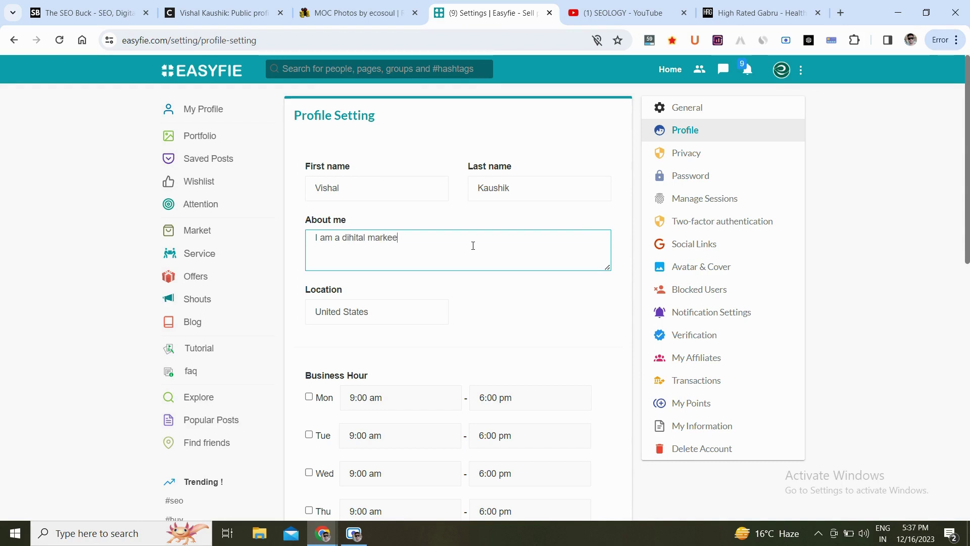
{"action": "key", "text": "BackSpace"}
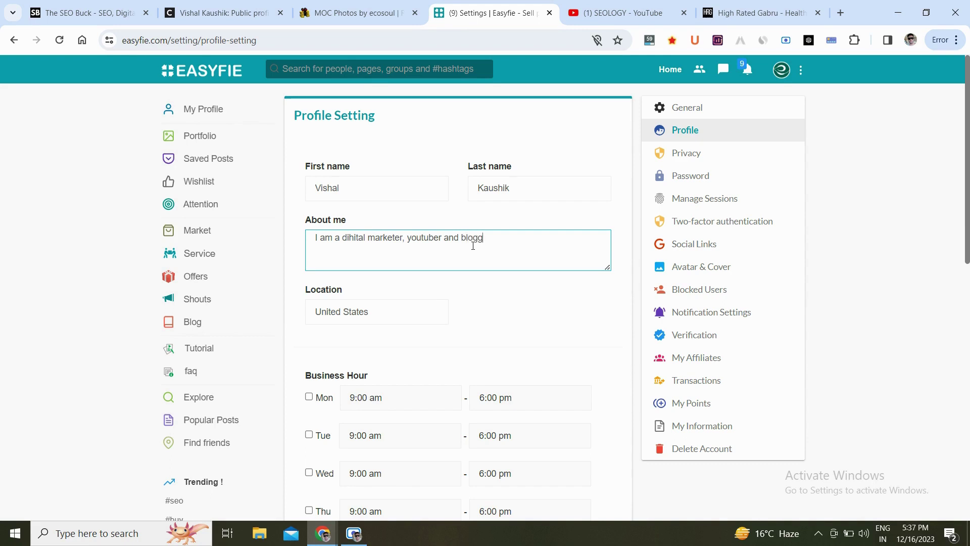
{"action": "type", "text": "."}
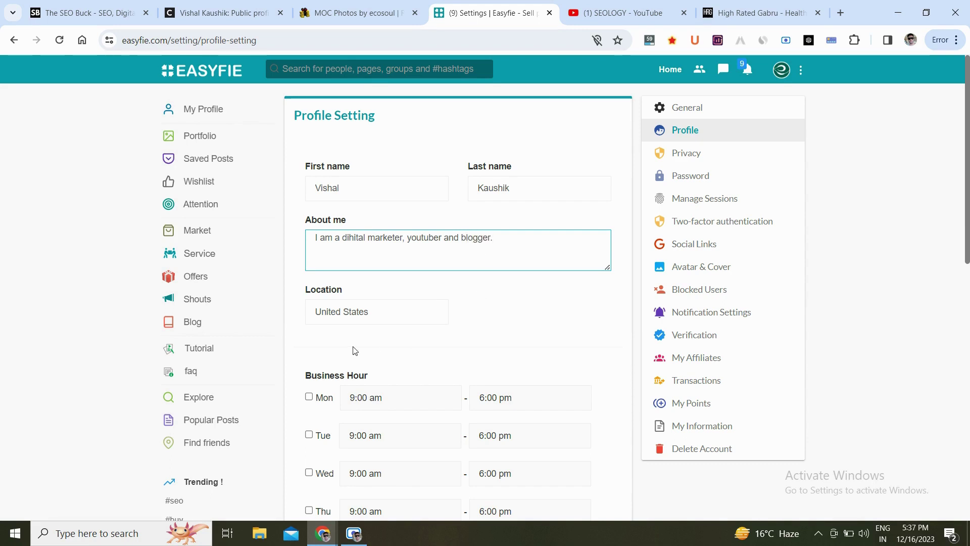
{"action": "scroll", "coordinate": [448, 319], "scroll_direction": "down", "scroll_amount": 3}
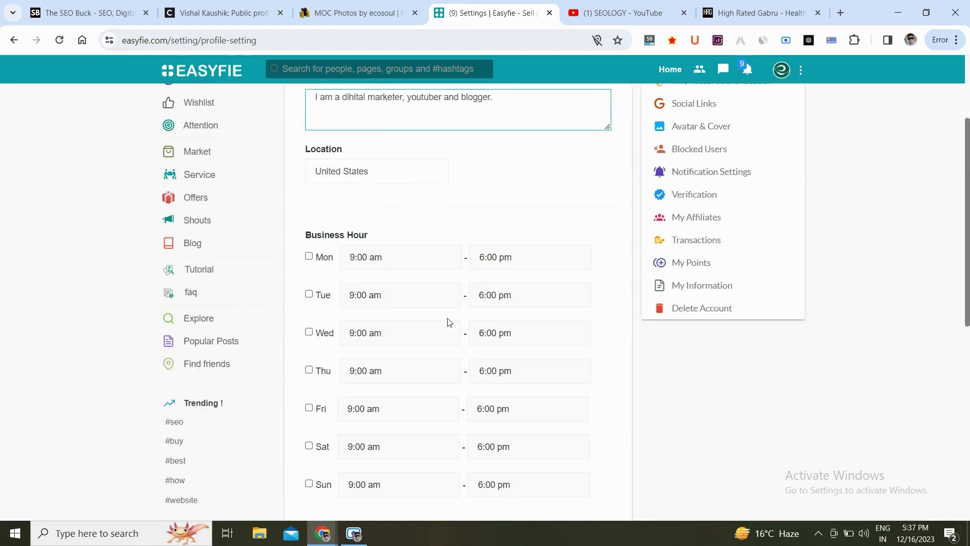
{"action": "scroll", "coordinate": [577, 332], "scroll_direction": "down", "scroll_amount": 9}
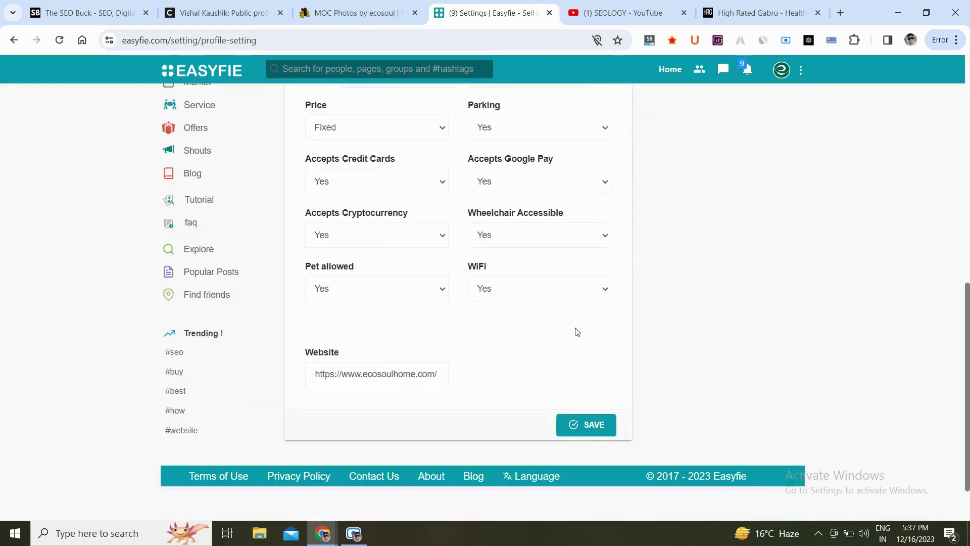
{"action": "left_click", "coordinate": [398, 365]}
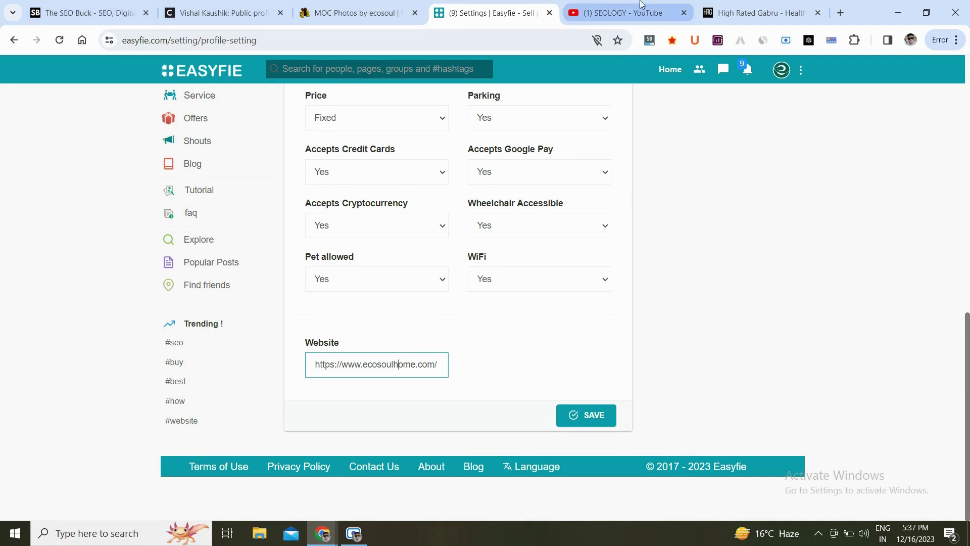
{"action": "left_click", "coordinate": [732, 4]}
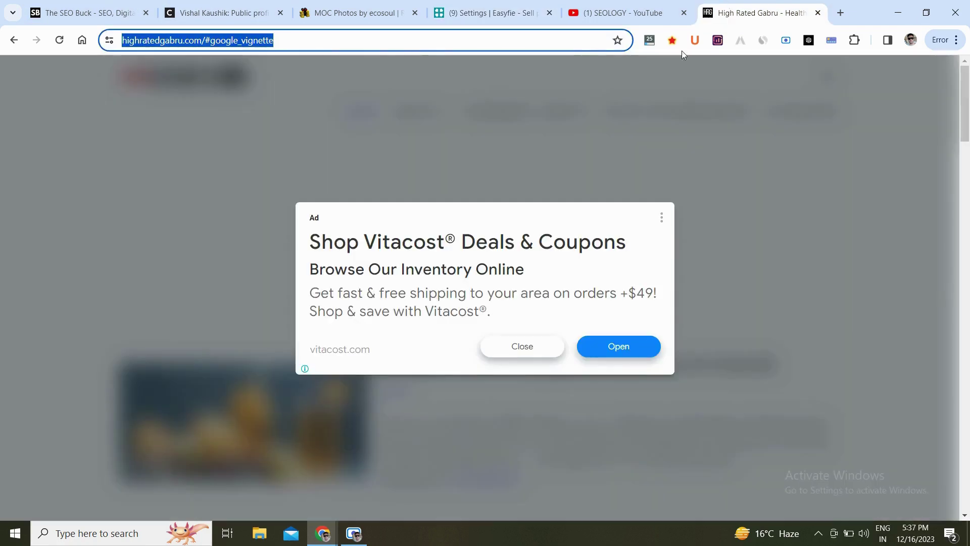
{"action": "left_click_drag", "start_coordinate": [326, 42], "coordinate": [257, 46]}
{"action": "key", "text": "BackSpace"}
{"action": "key", "text": "ctrl+a"}
{"action": "key", "text": "ctrl+c"}
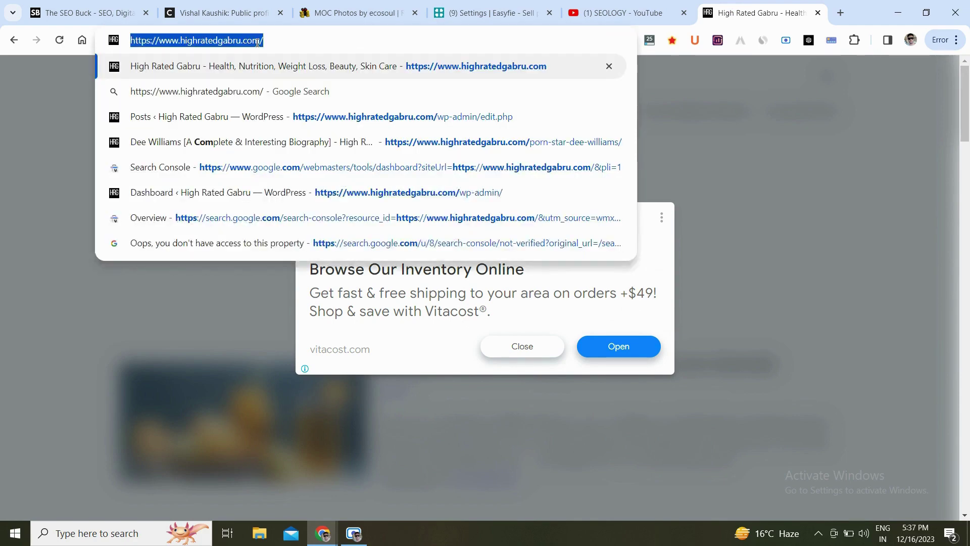
{"action": "key", "text": "Return"}
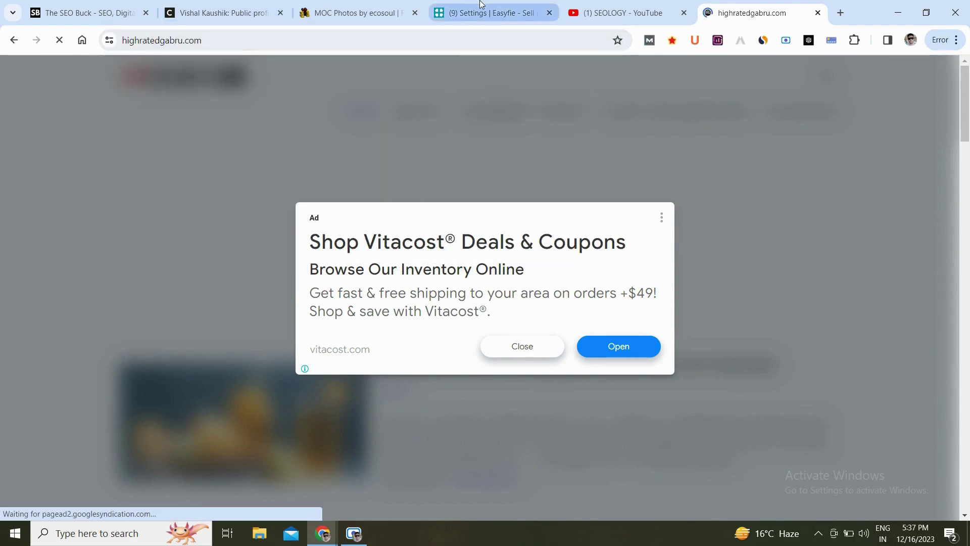
{"action": "left_click", "coordinate": [481, 7]}
{"action": "key", "text": "ctrl+a"}
{"action": "key", "text": "ctrl+v"}
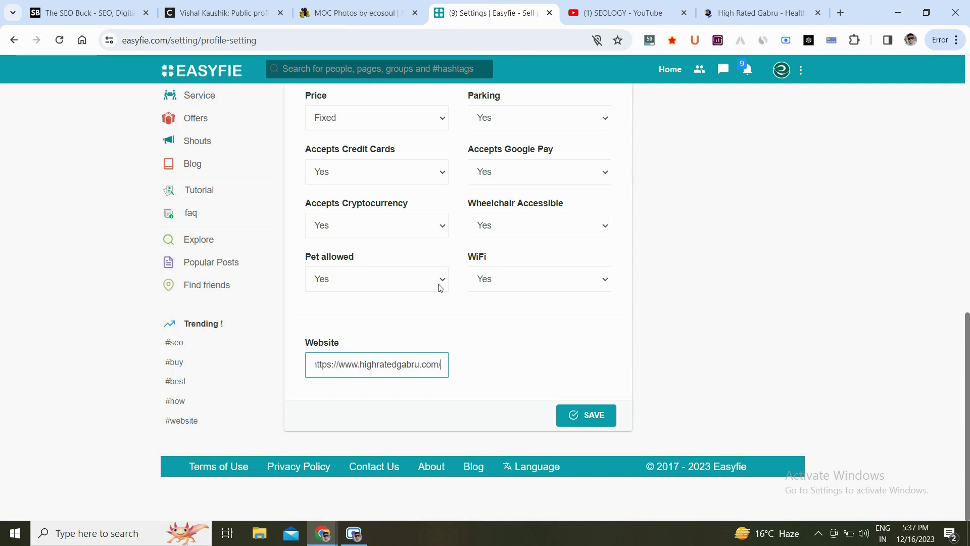
{"action": "left_click", "coordinate": [592, 419]}
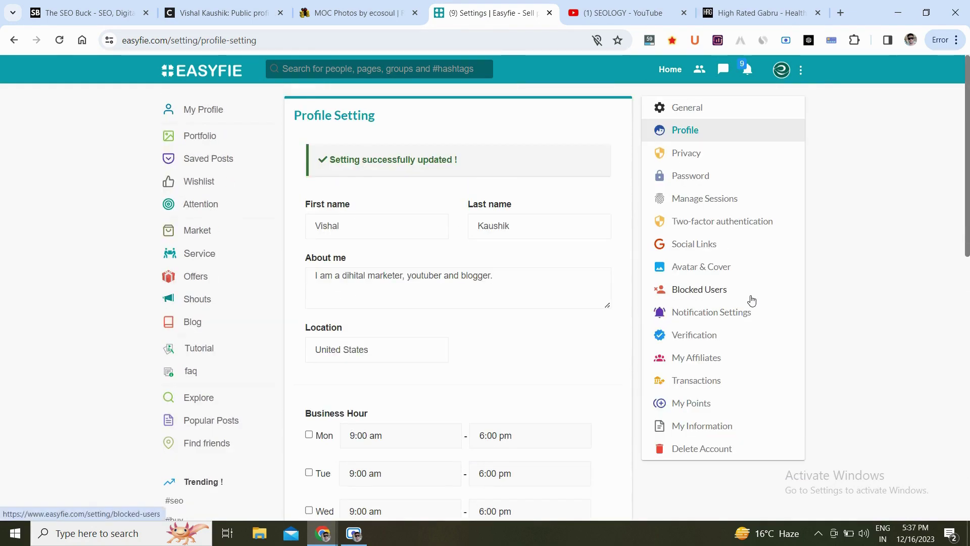
On the Easyfie profile page, inspect the banner website link's code.
{"action": "left_click", "coordinate": [782, 74]}
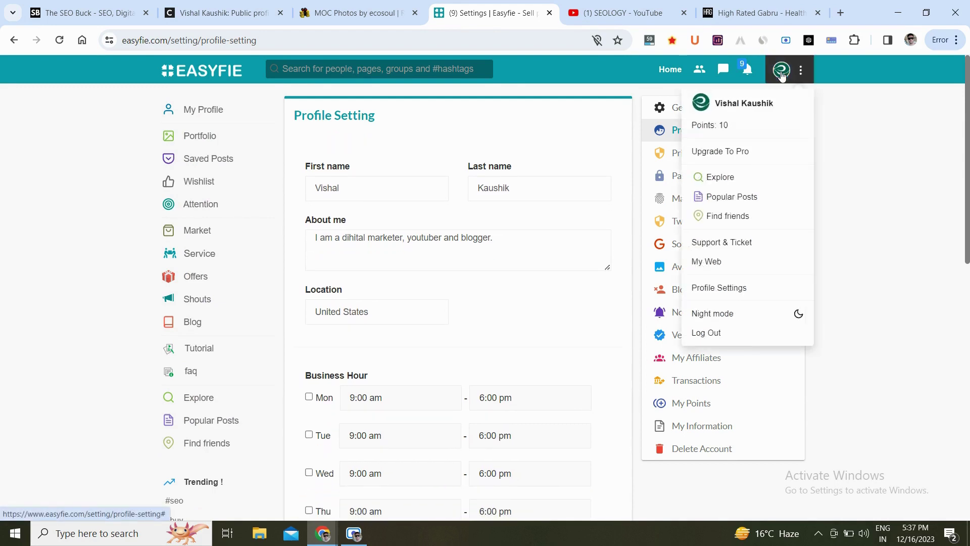
{"action": "left_click", "coordinate": [744, 108]}
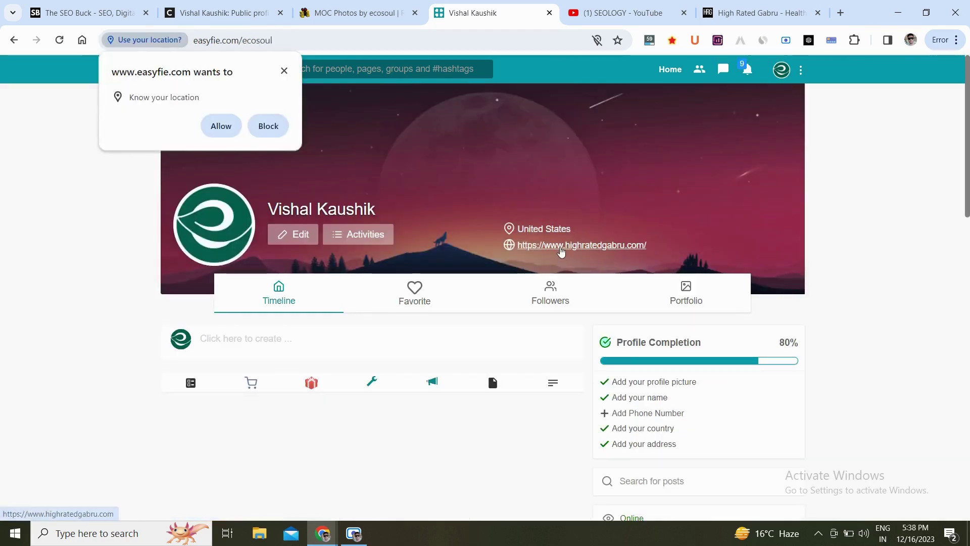
{"action": "right_click", "coordinate": [589, 247]}
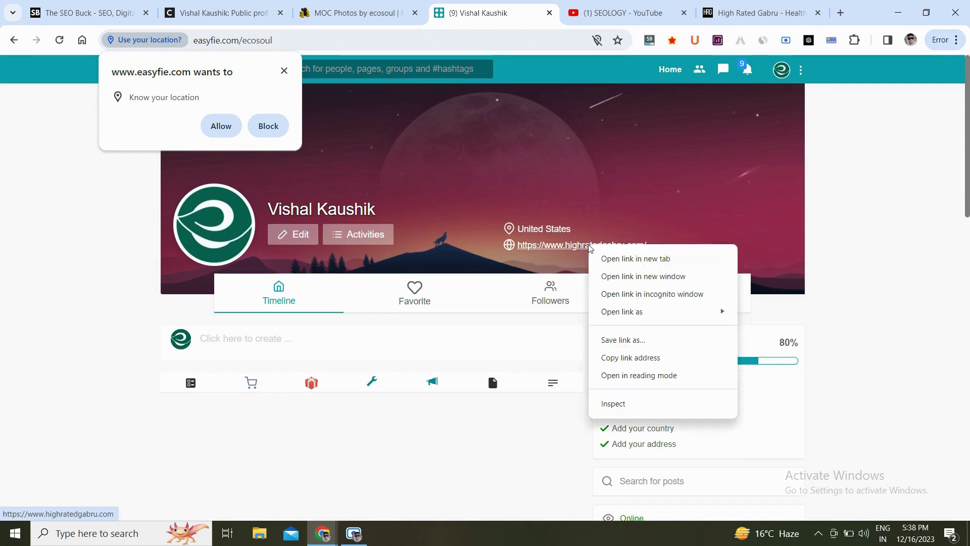
{"action": "left_click", "coordinate": [620, 407]}
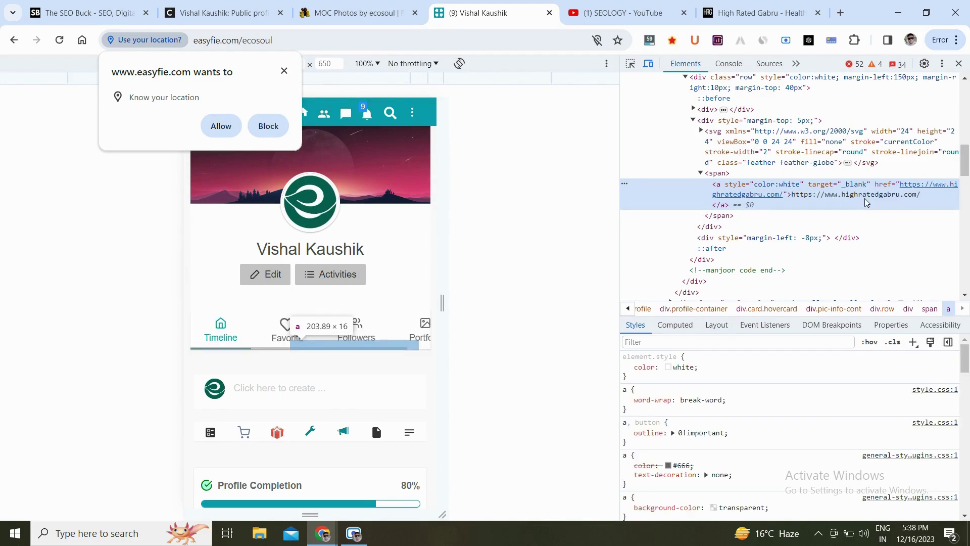
{"action": "left_click", "coordinate": [959, 64]}
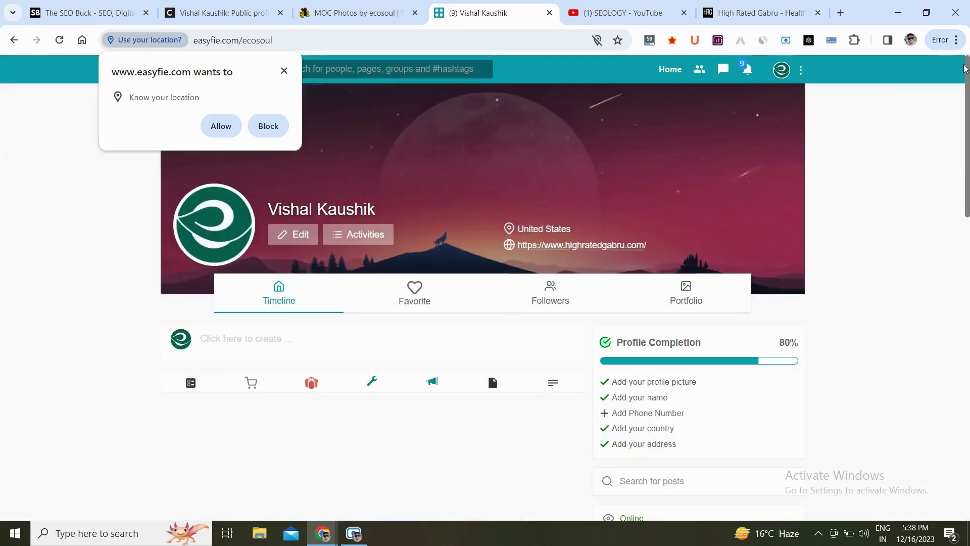
Inspect the sidebar website link's code to confirm it points to highratedgabru.com.
{"action": "scroll", "coordinate": [933, 229], "scroll_direction": "down", "scroll_amount": 3}
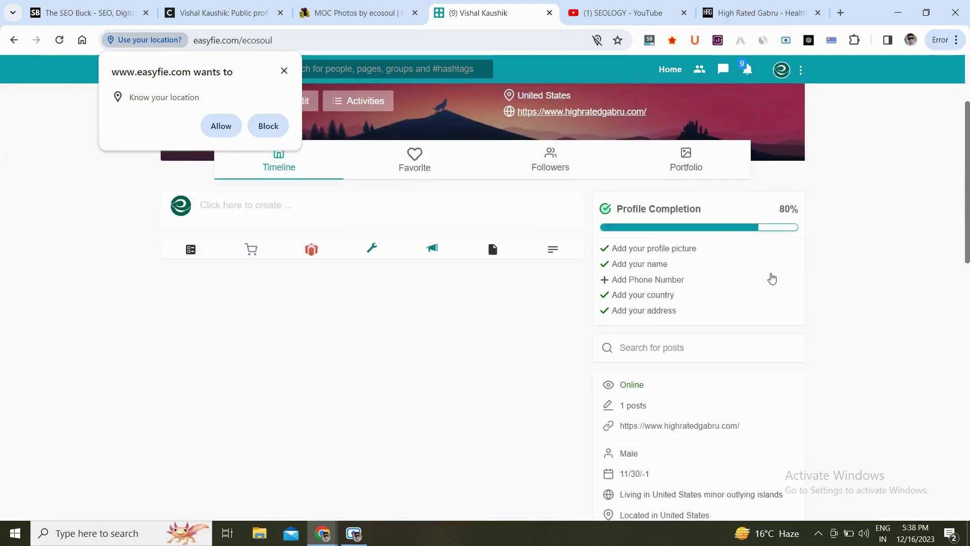
{"action": "scroll", "coordinate": [768, 277], "scroll_direction": "down", "scroll_amount": 2}
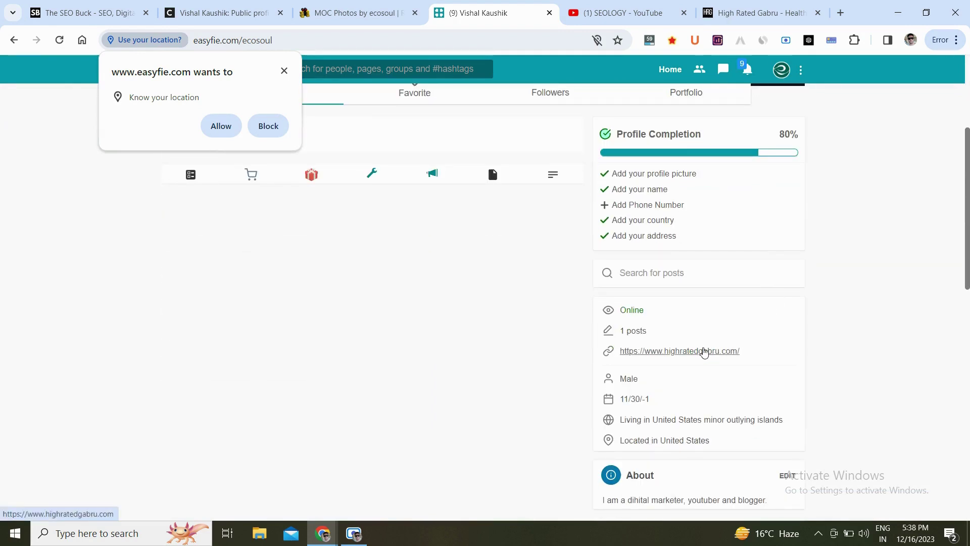
{"action": "right_click", "coordinate": [704, 352]}
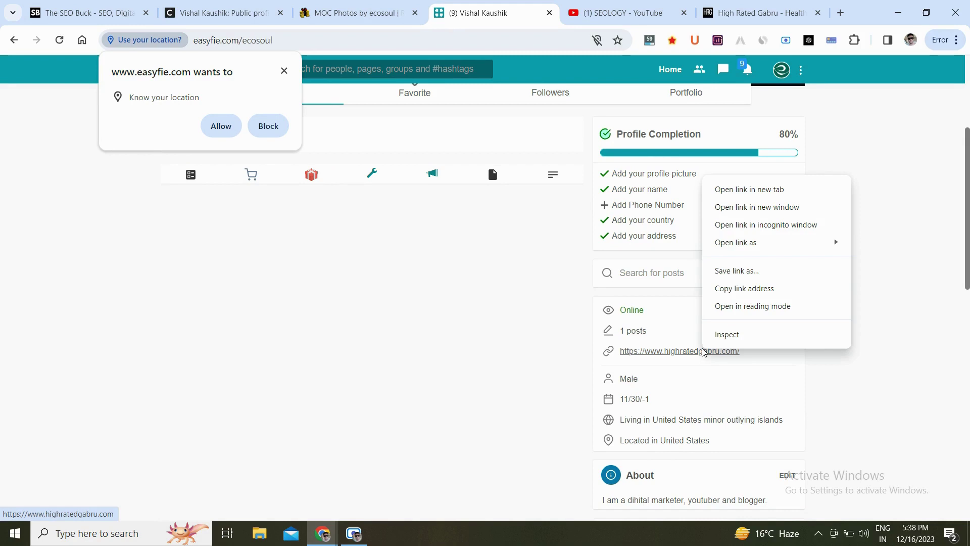
{"action": "left_click", "coordinate": [729, 344]}
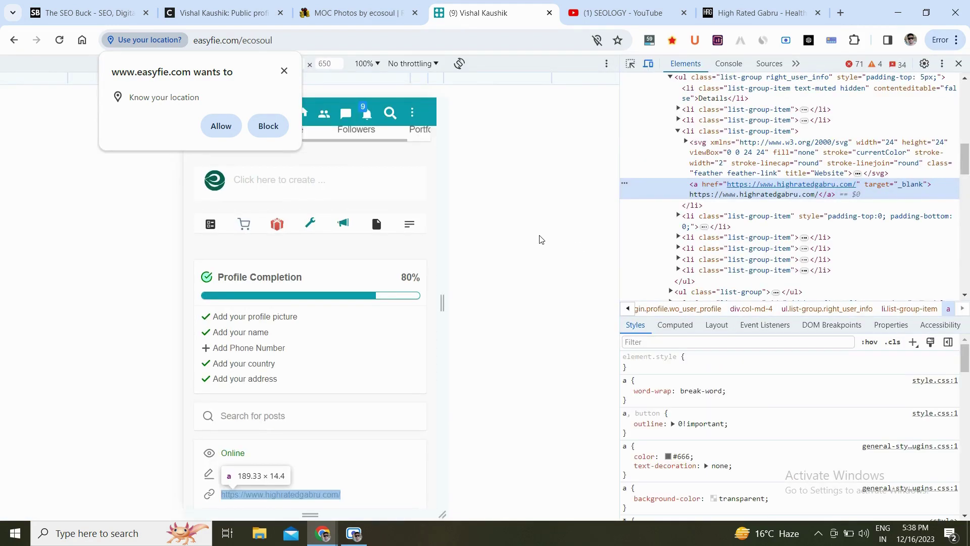
{"action": "left_click", "coordinate": [959, 63]}
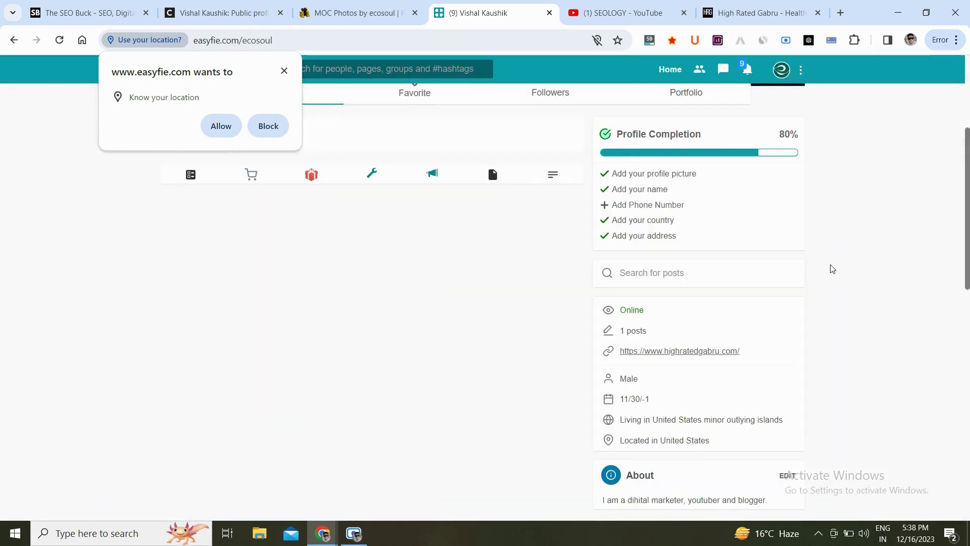
Dismiss the location popup and turn on the Moz SEO bar.
{"action": "scroll", "coordinate": [933, 230], "scroll_direction": "up", "scroll_amount": 4}
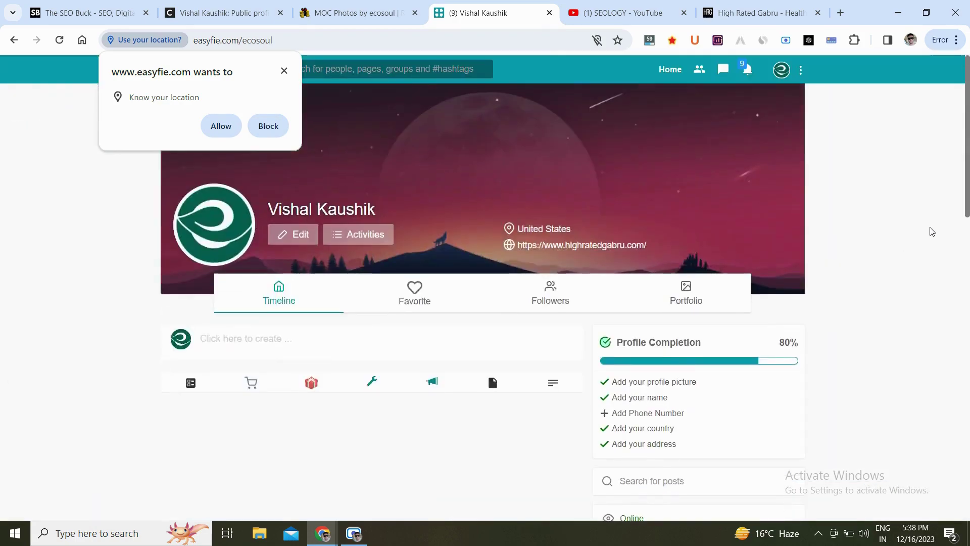
{"action": "left_click", "coordinate": [285, 71]}
{"action": "left_click", "coordinate": [651, 44]}
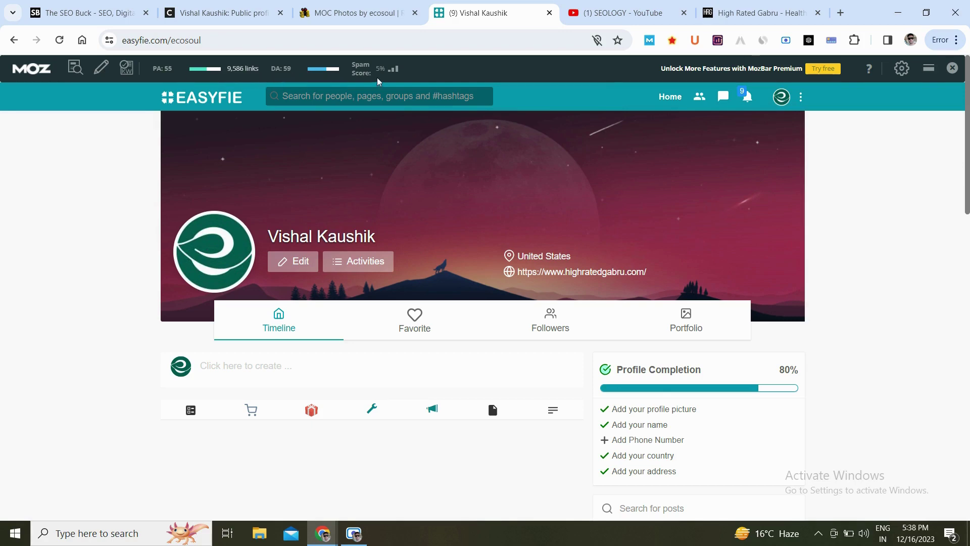
{"action": "left_click", "coordinate": [763, 40]}
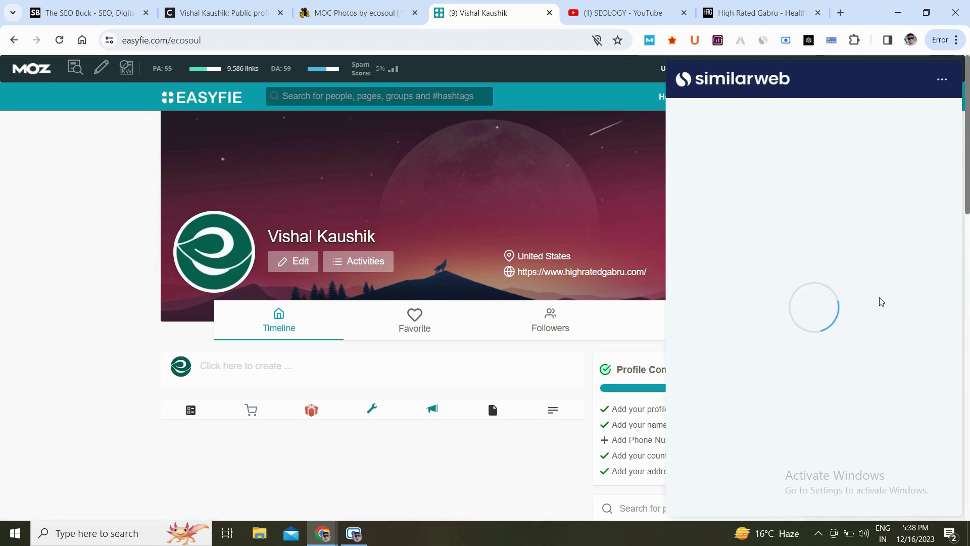
{"action": "scroll", "coordinate": [882, 302], "scroll_direction": "down", "scroll_amount": 2}
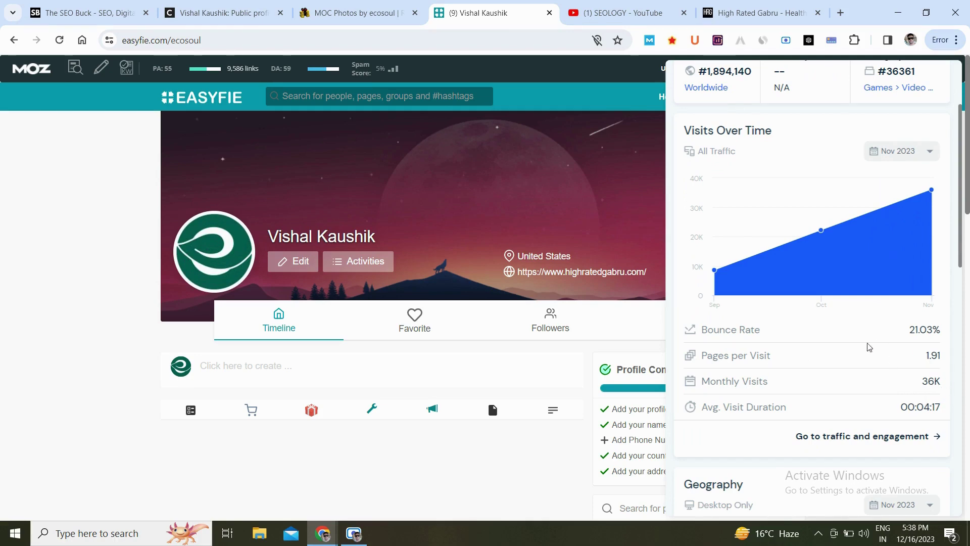
{"action": "scroll", "coordinate": [903, 331], "scroll_direction": "down", "scroll_amount": 8}
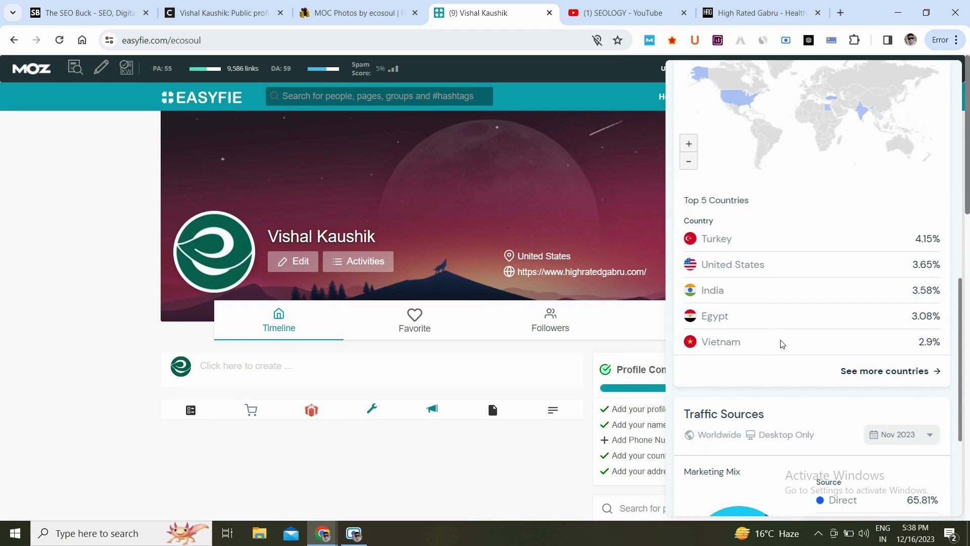
{"action": "scroll", "coordinate": [783, 344], "scroll_direction": "down", "scroll_amount": 4}
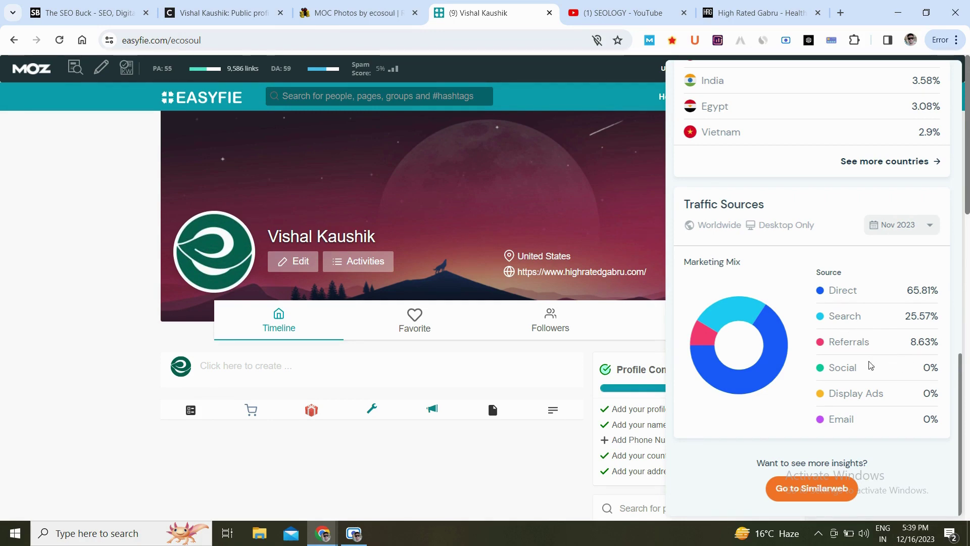
{"action": "left_click", "coordinate": [106, 236]}
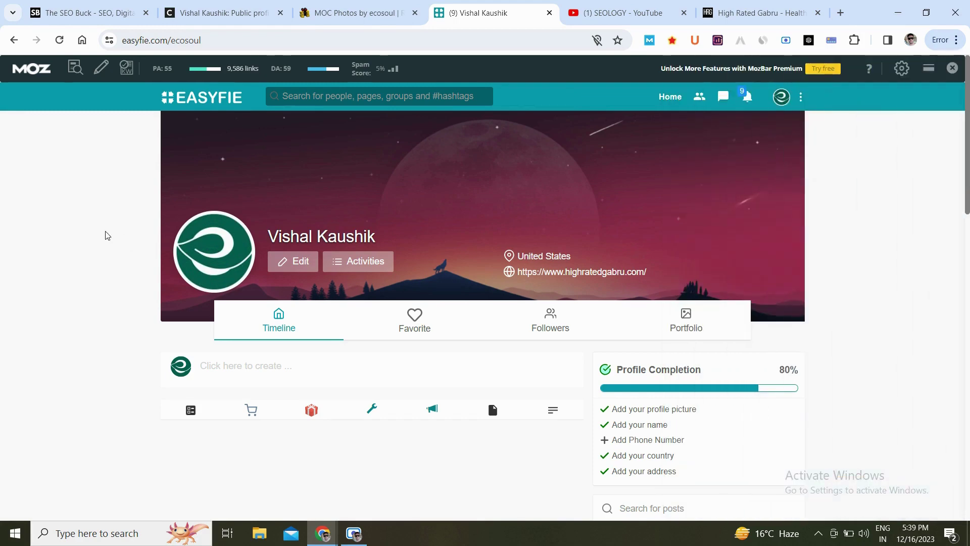